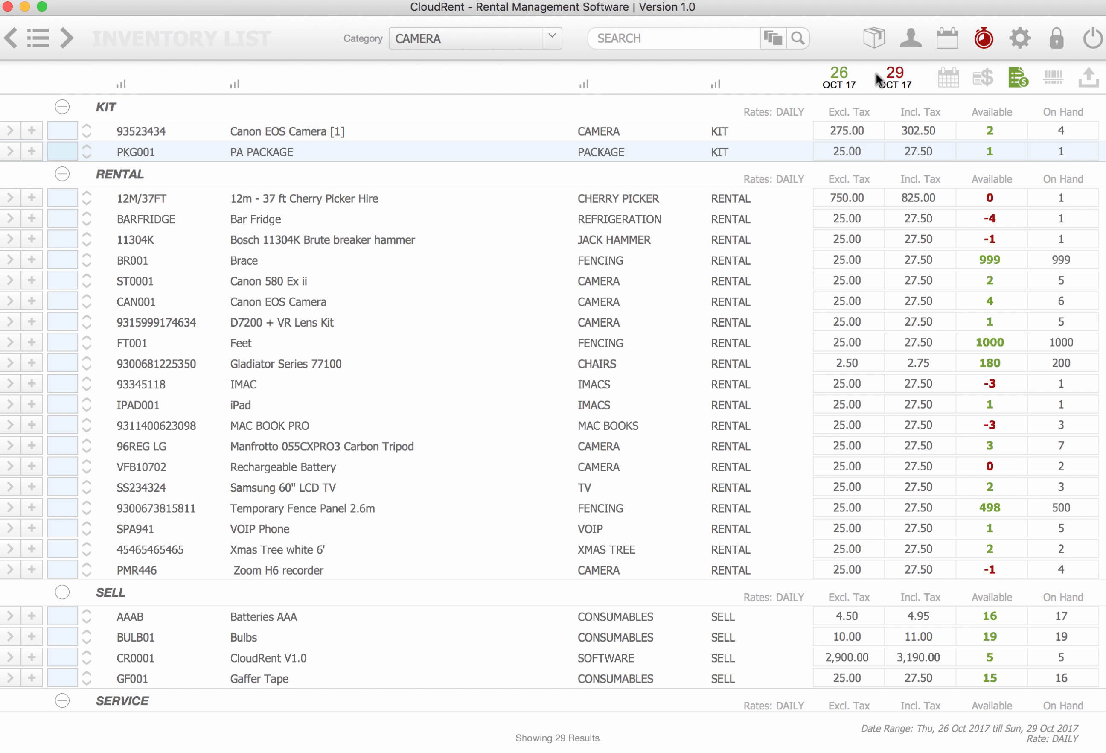
Filter the inventory list to show only the CAMERA category.
{"action": "left_click", "coordinate": [951, 82]}
{"action": "left_click", "coordinate": [374, 193]}
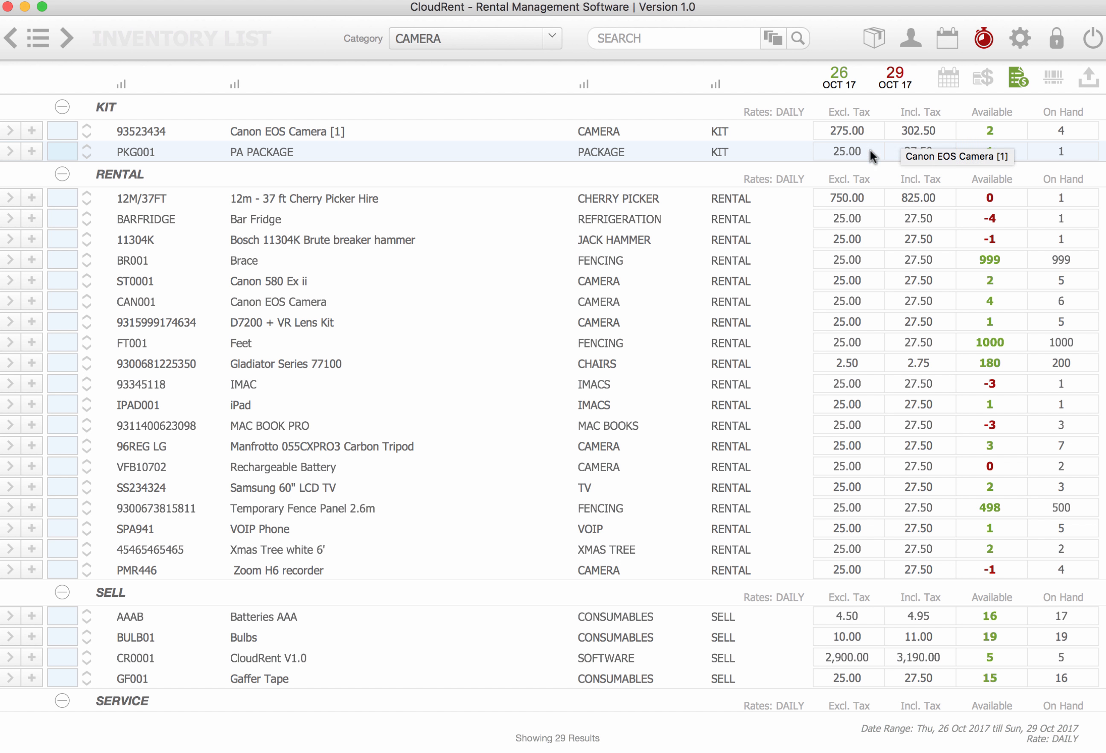
{"action": "left_click", "coordinate": [551, 39]}
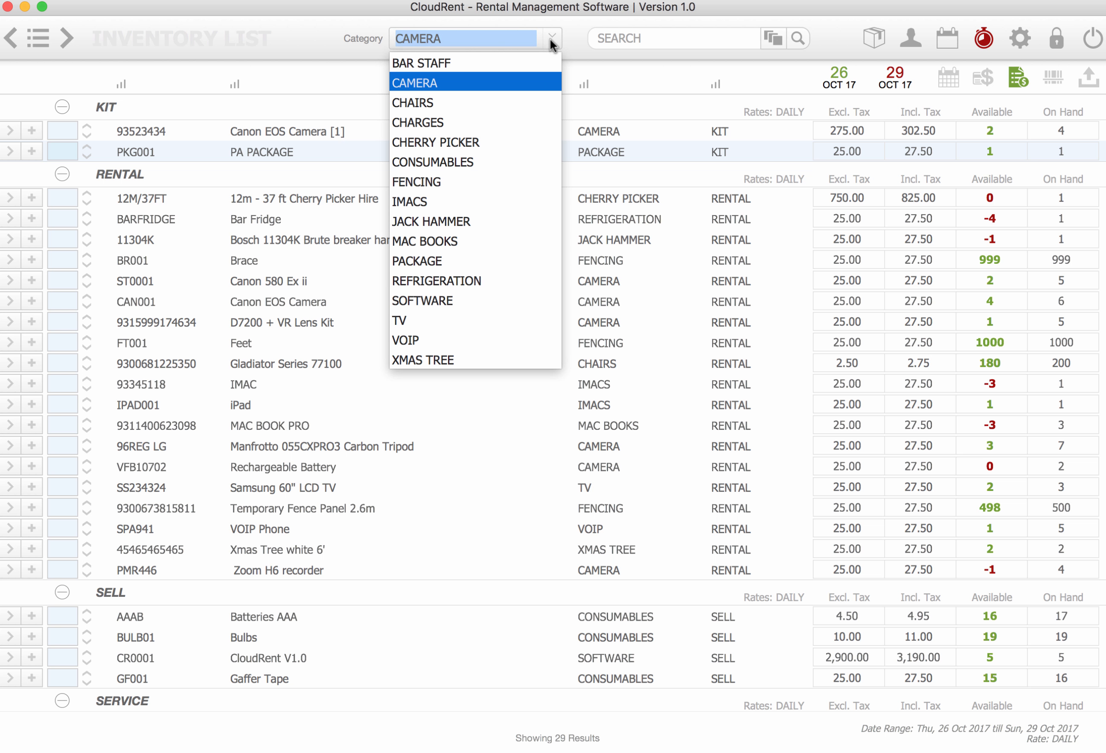
{"action": "left_click", "coordinate": [466, 78]}
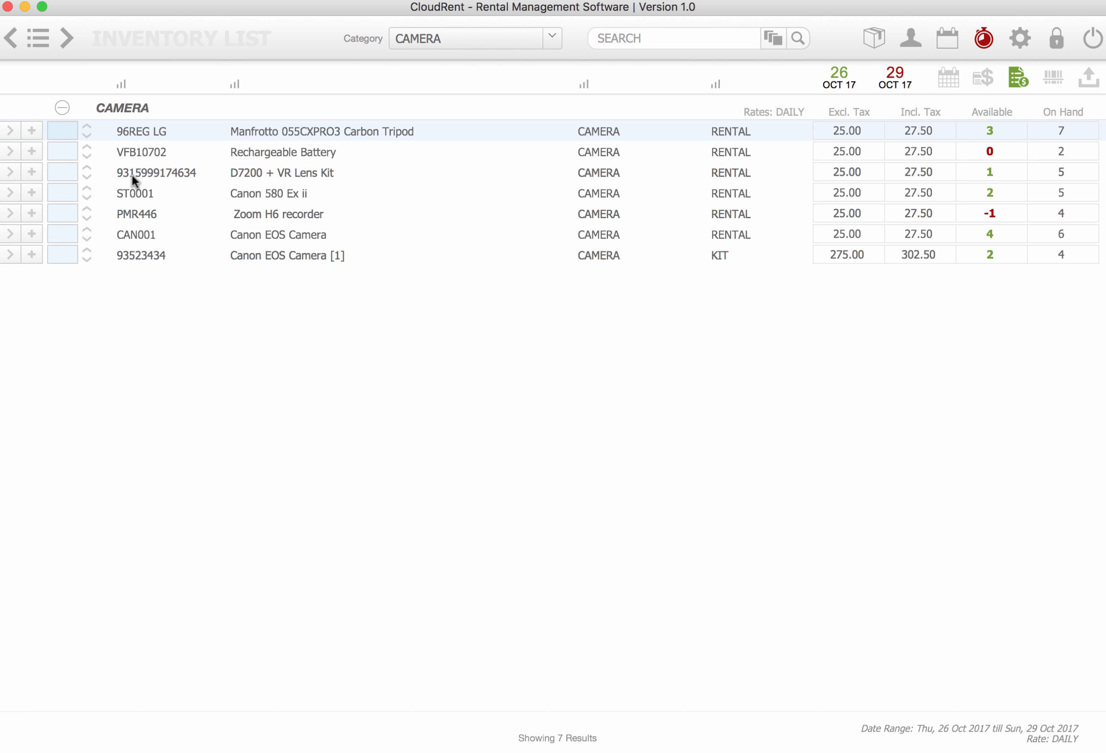
Add one Canon EOS Camera [1] kit to the quick quote and open the quote.
{"action": "left_click", "coordinate": [24, 254]}
{"action": "left_click", "coordinate": [781, 313]}
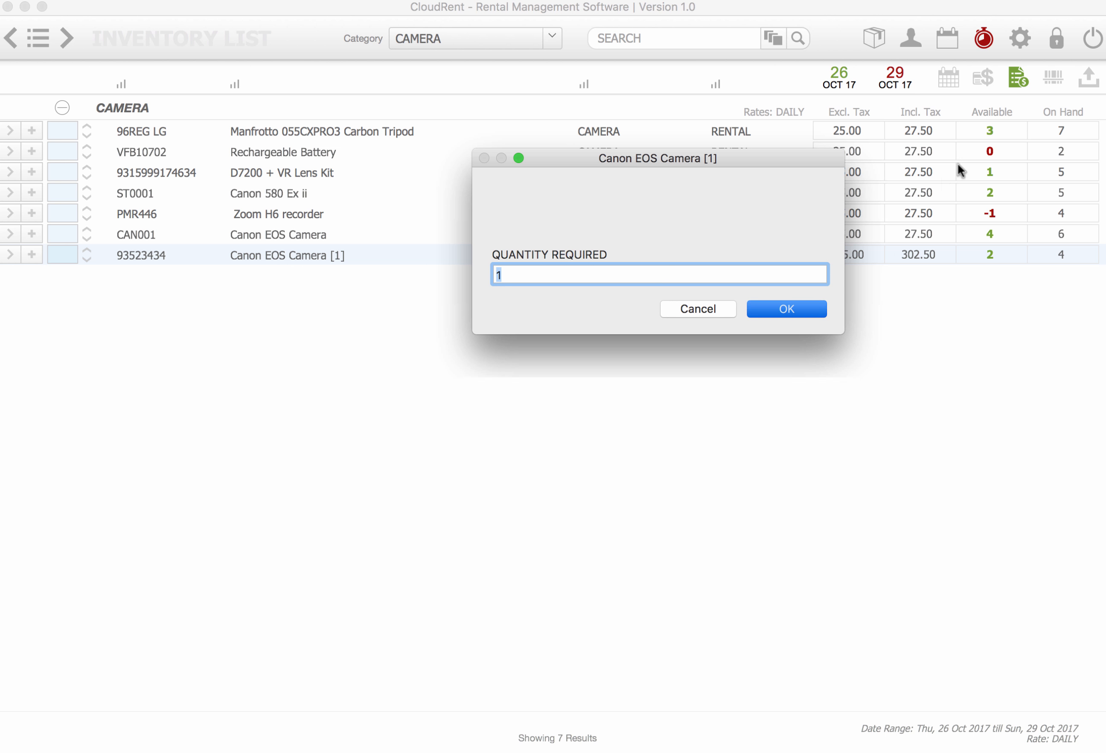
{"action": "left_click", "coordinate": [1016, 78]}
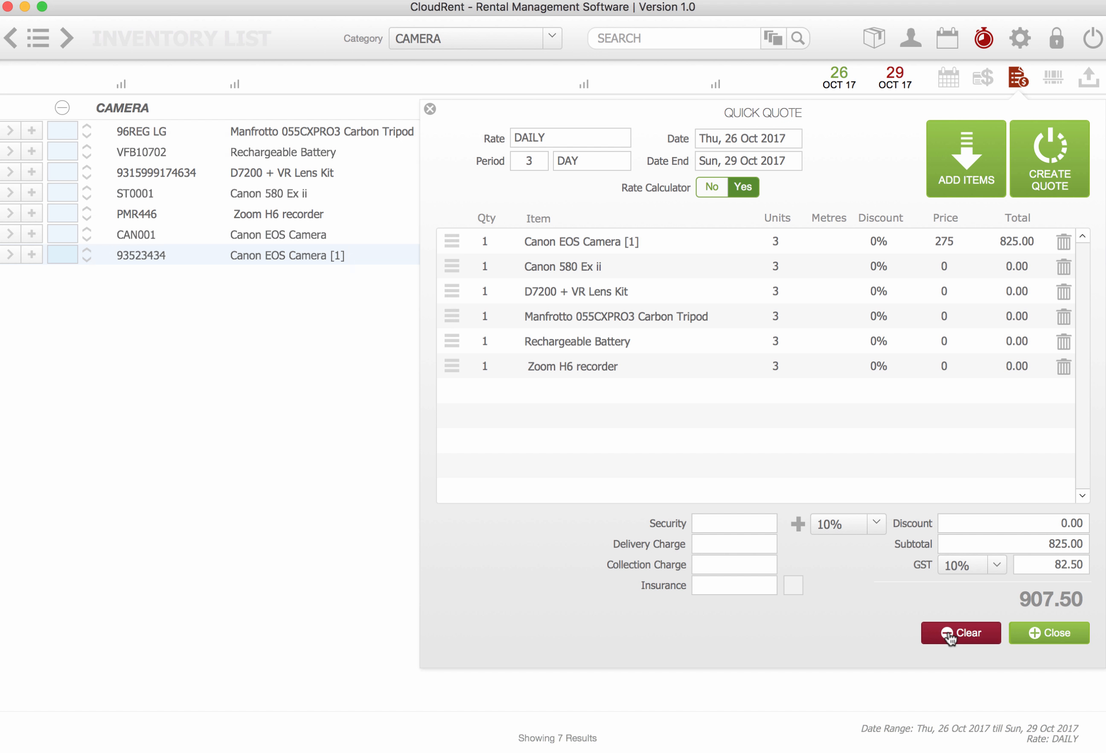
Clear all items from the quick quote and close it.
{"action": "left_click", "coordinate": [950, 629]}
{"action": "left_click", "coordinate": [362, 288]}
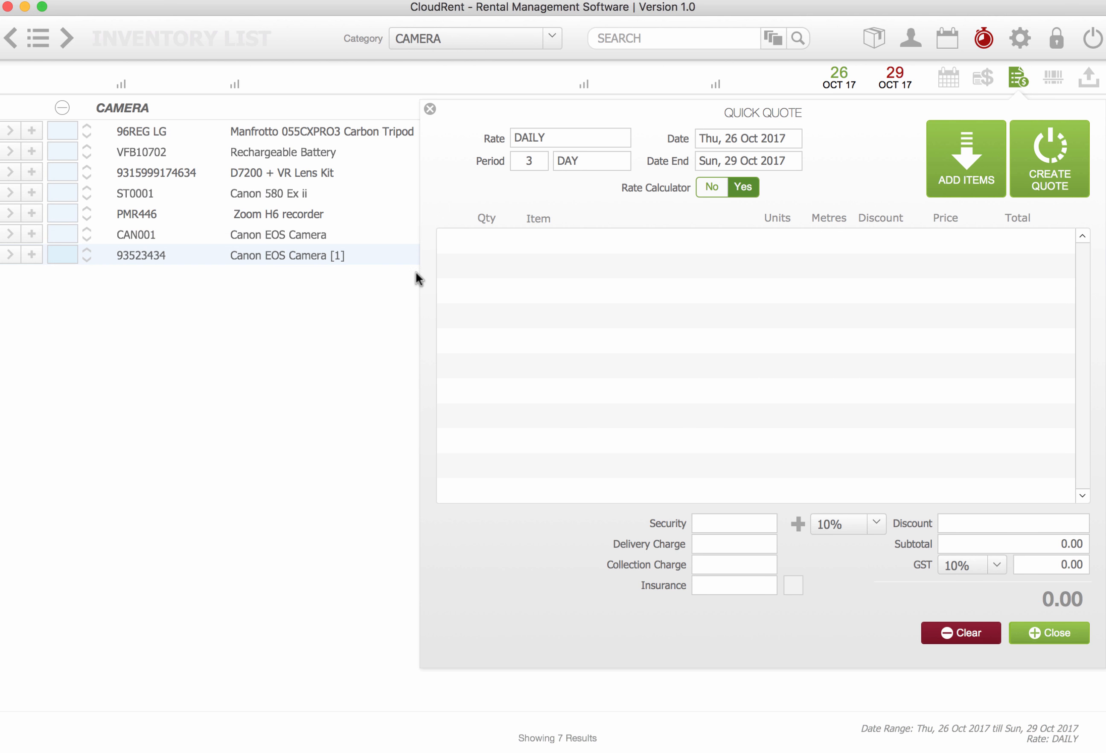
{"action": "left_click", "coordinate": [429, 109]}
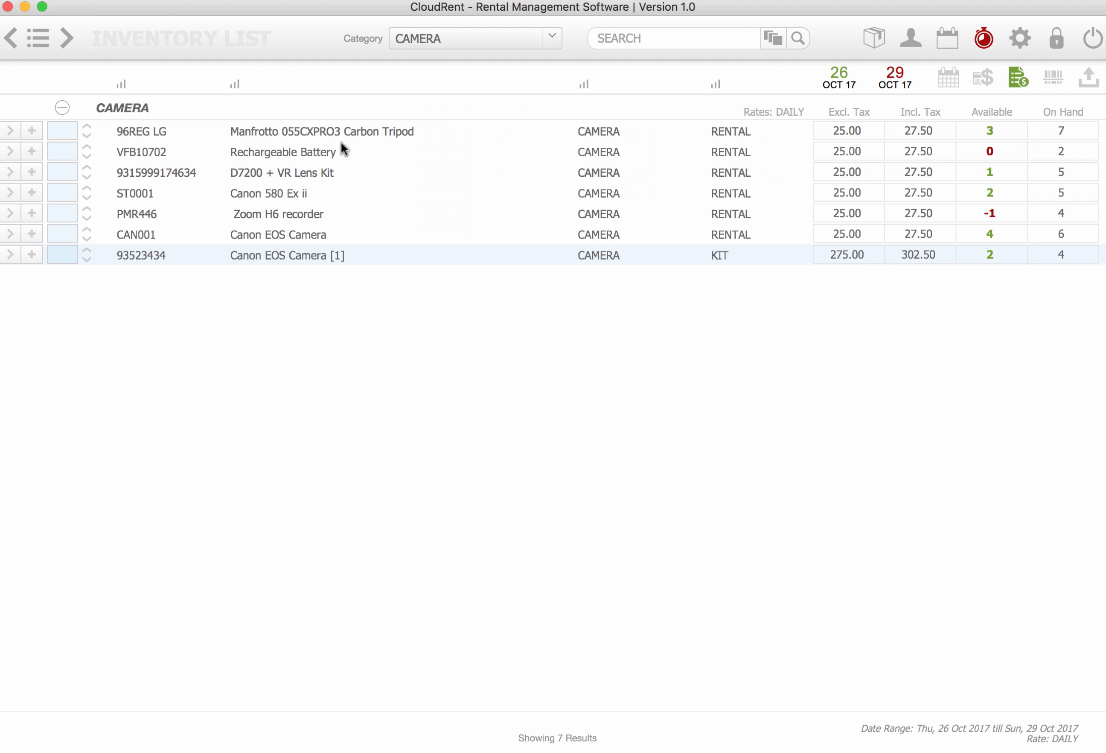
Add one each of the Rechargeable Battery, D7200 + VR Lens Kit, Zoom H6 recorder and Canon EOS Camera to the quick quote.
{"action": "left_click", "coordinate": [60, 170]}
{"action": "left_click", "coordinate": [60, 152]}
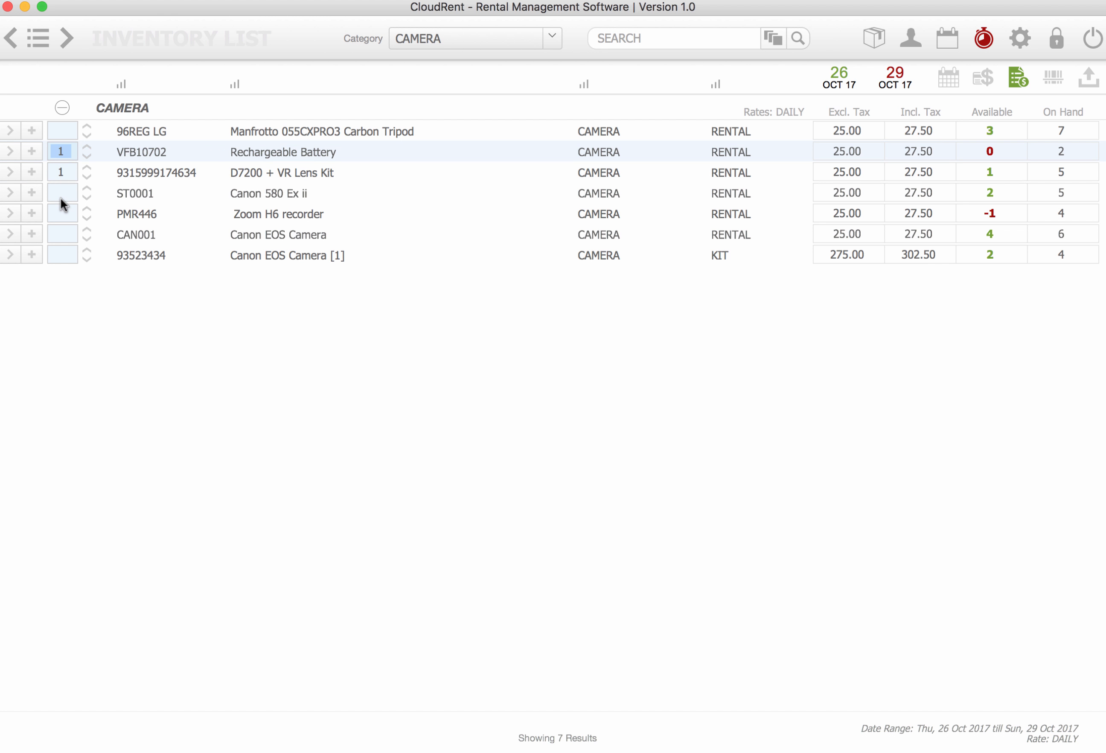
{"action": "left_click", "coordinate": [60, 212]}
{"action": "left_click", "coordinate": [58, 234]}
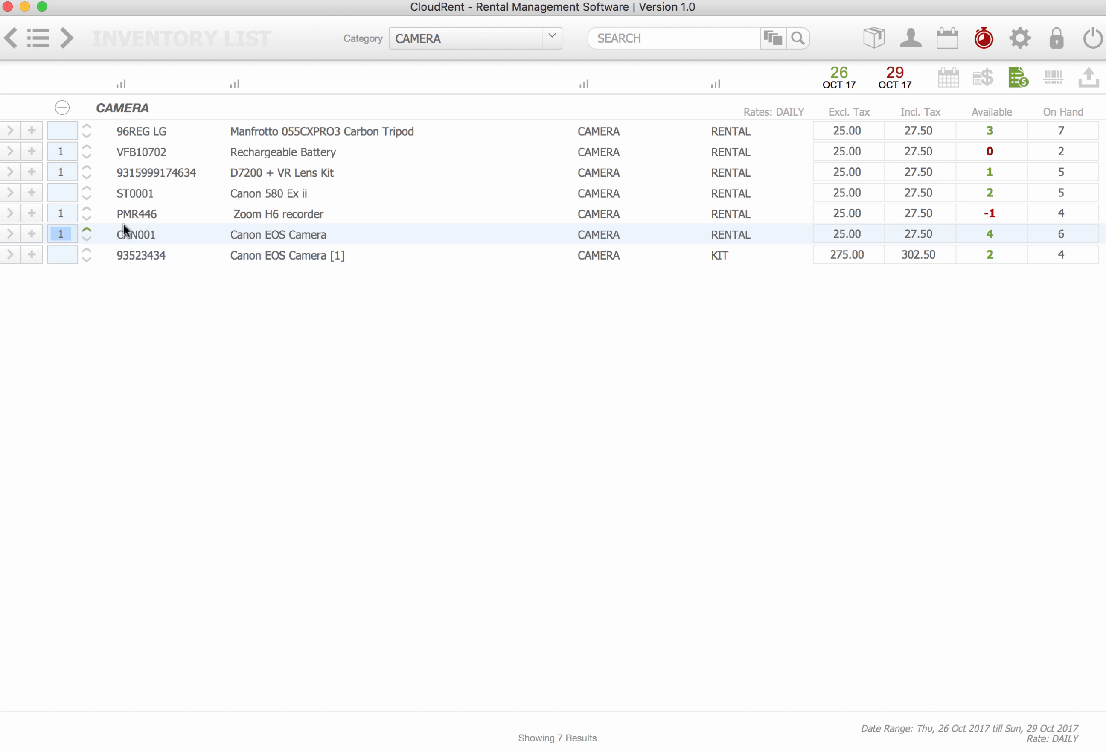
{"action": "left_click", "coordinate": [1010, 77]}
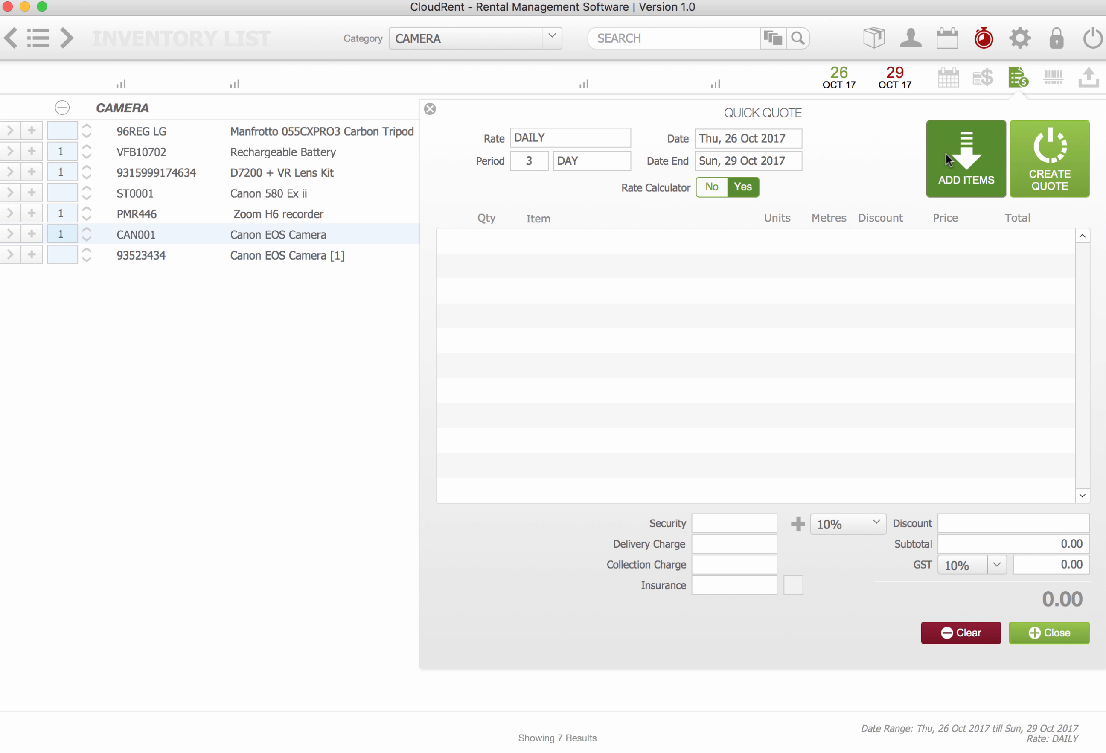
{"action": "left_click", "coordinate": [947, 161]}
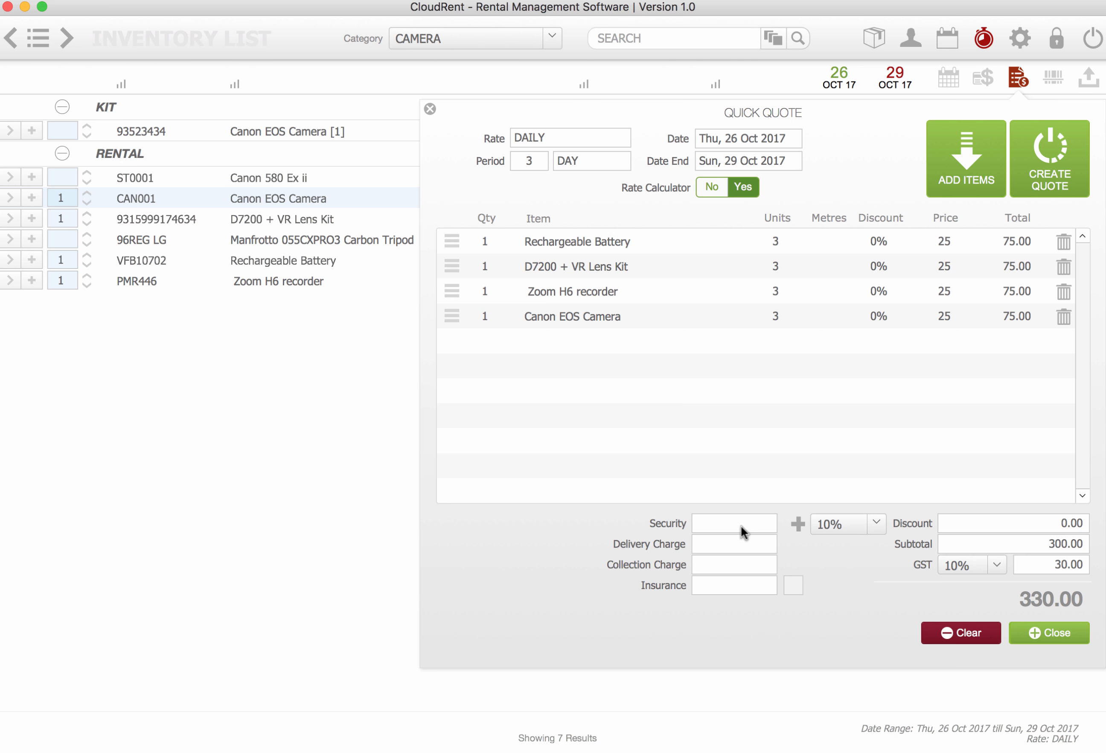
{"action": "left_click", "coordinate": [715, 548]}
{"action": "left_click", "coordinate": [792, 586]}
{"action": "left_click", "coordinate": [792, 587]}
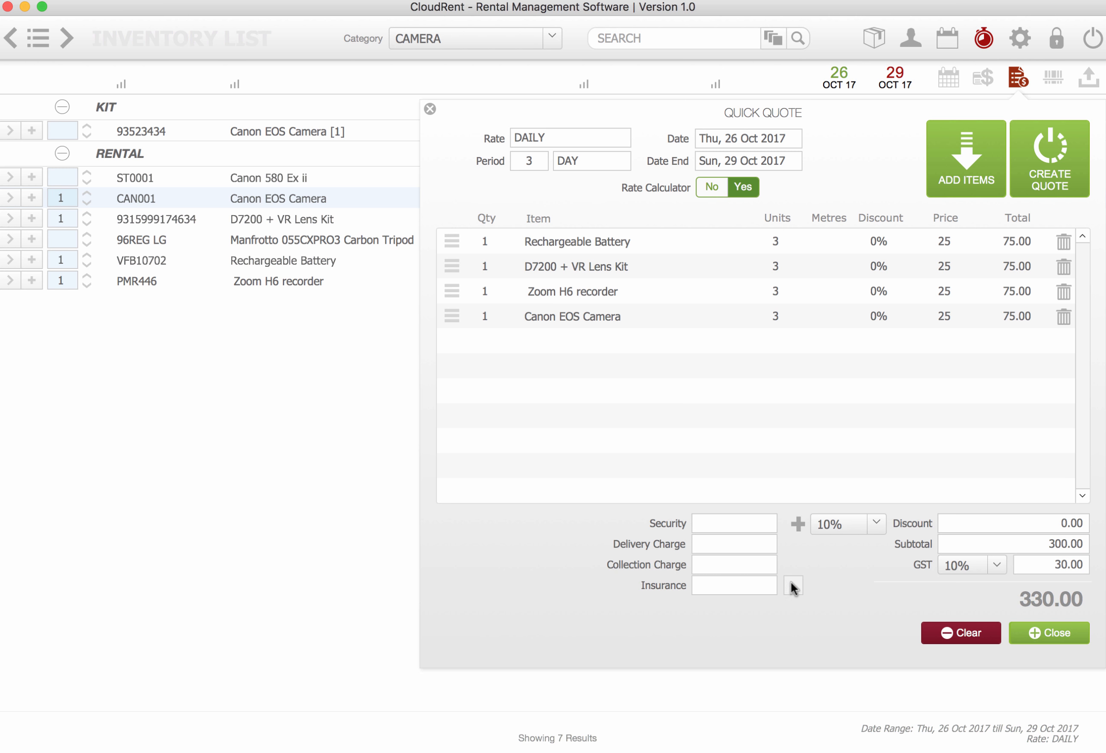
{"action": "left_click", "coordinate": [875, 533]}
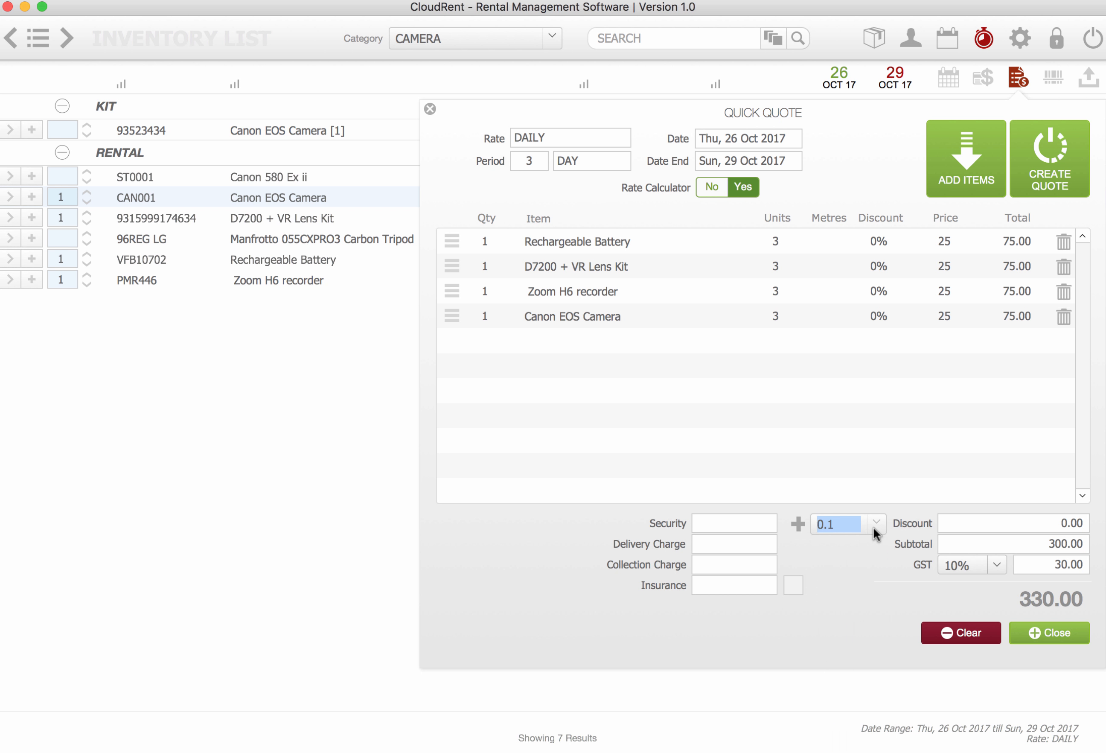
{"action": "left_click", "coordinate": [853, 559]}
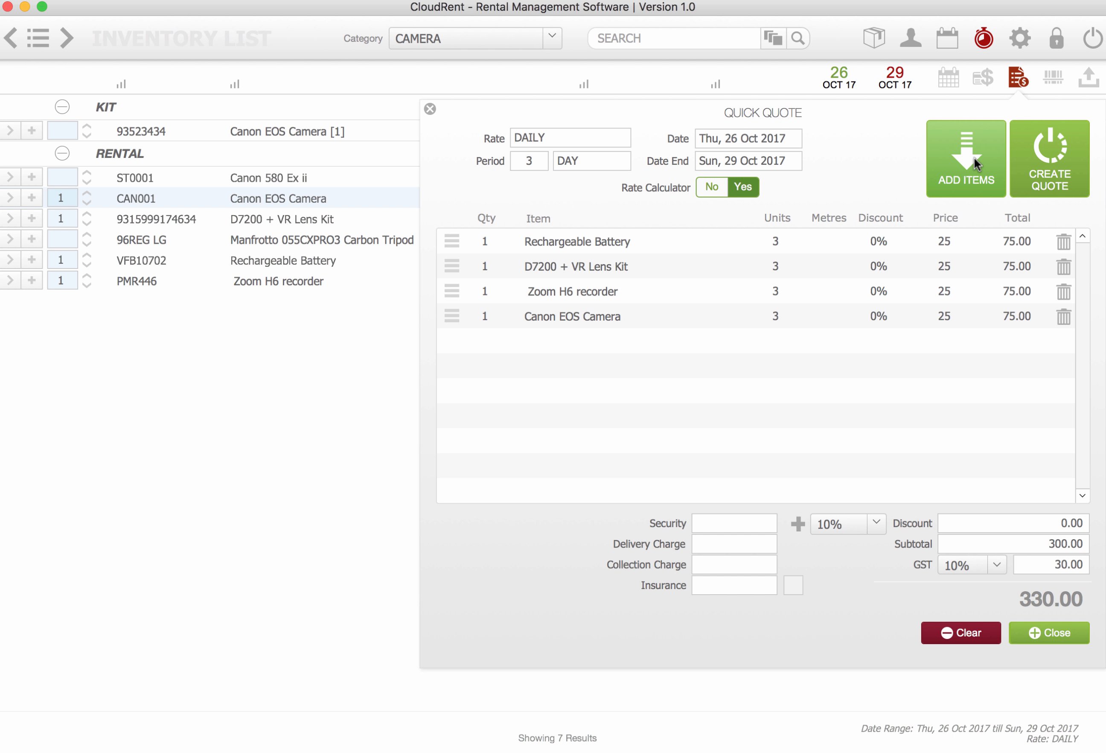
Create a new quote from the quick quote items, accepting overbooking for every item in shortage.
{"action": "left_click", "coordinate": [1071, 165]}
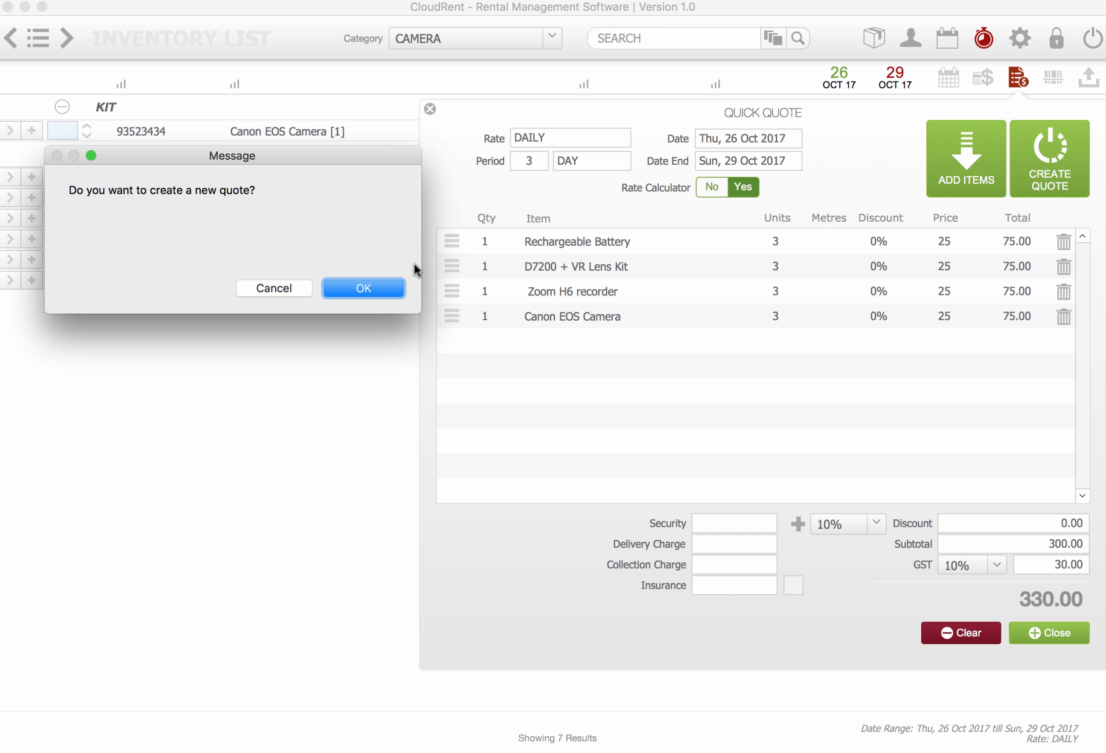
{"action": "left_click", "coordinate": [392, 288]}
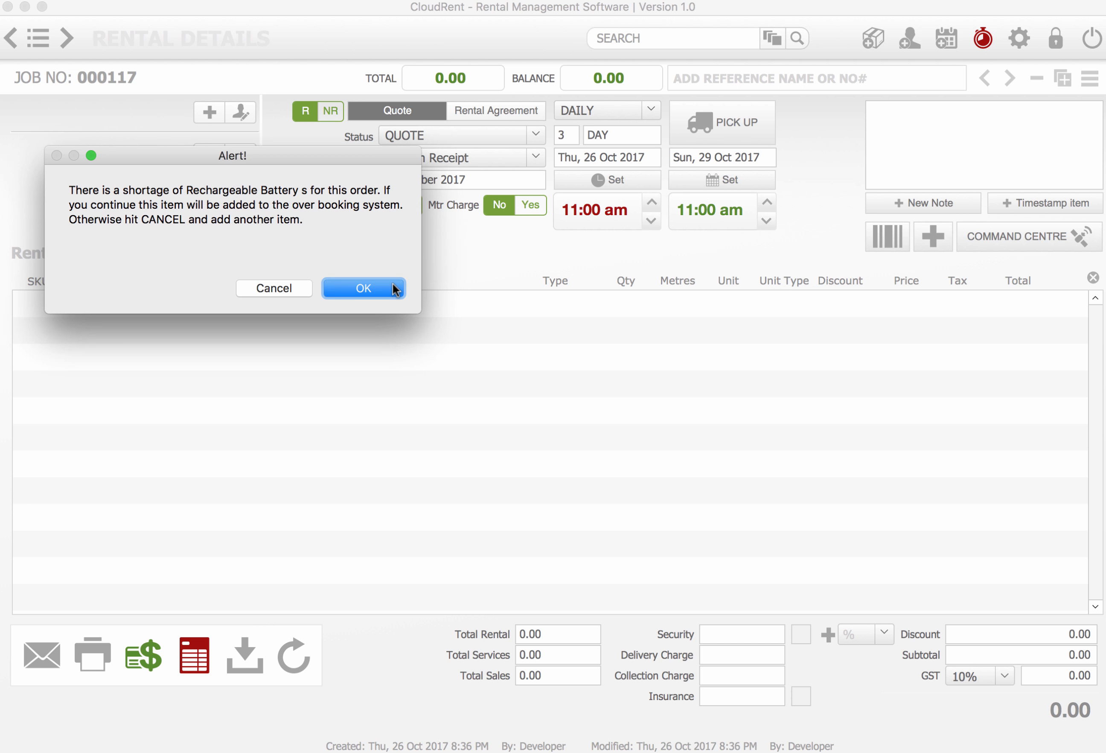
{"action": "left_click_drag", "start_coordinate": [272, 163], "coordinate": [626, 86]}
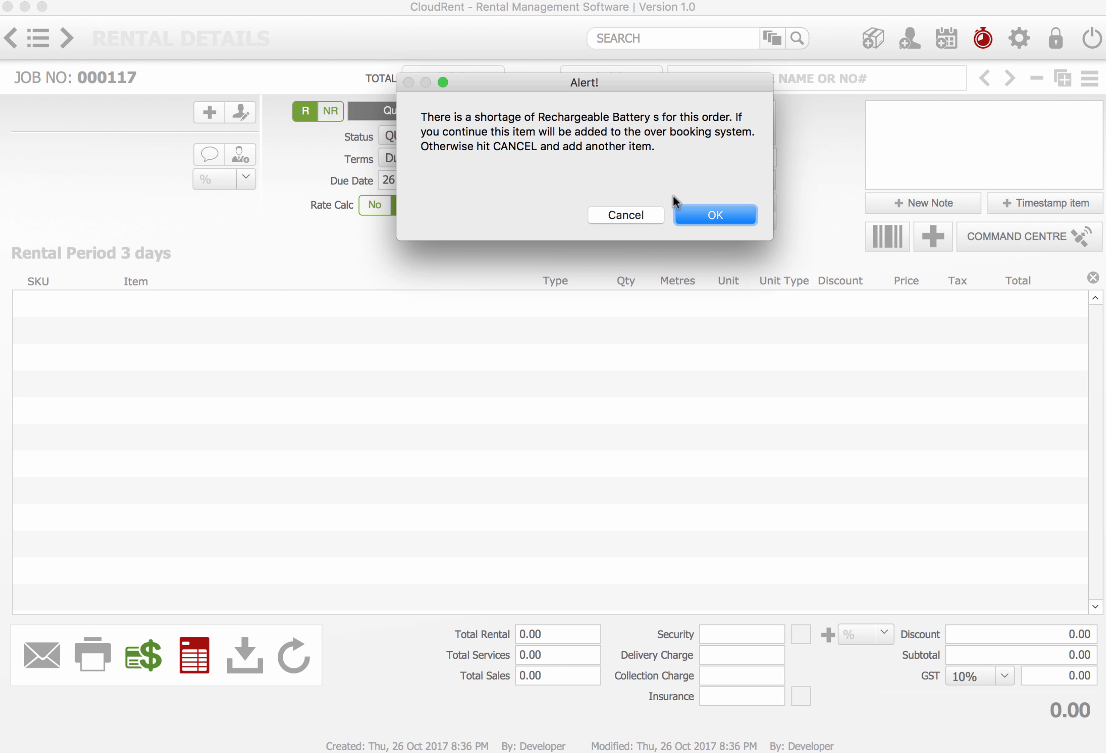
{"action": "left_click", "coordinate": [694, 216]}
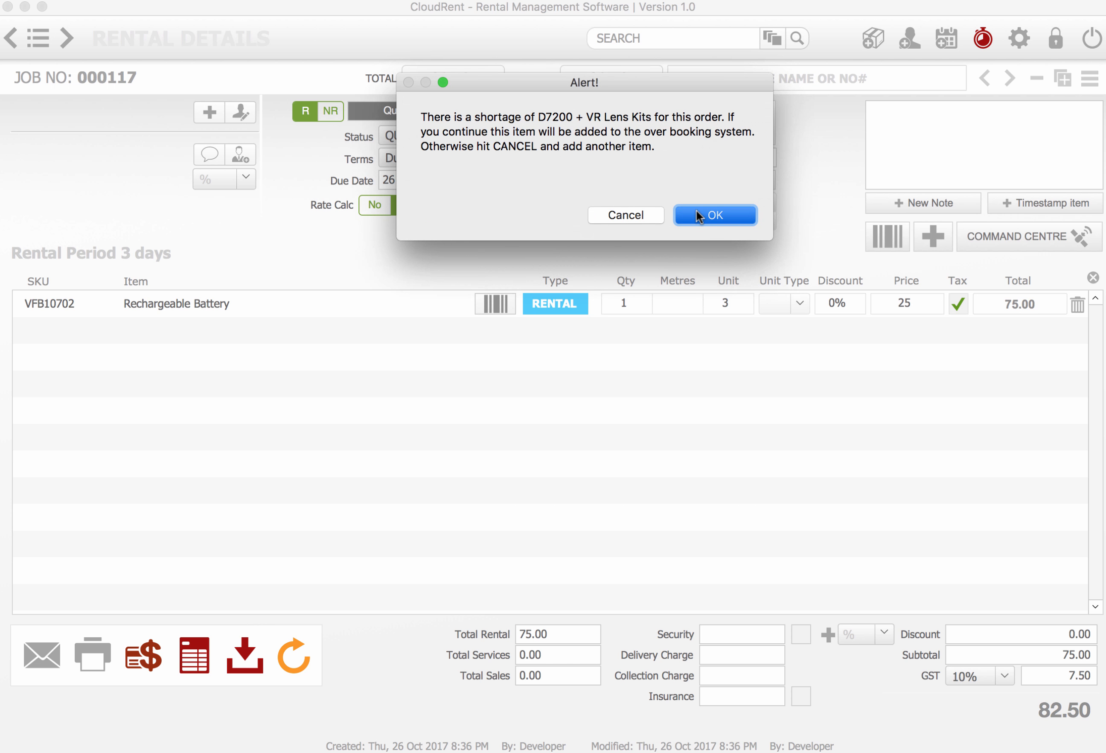
{"action": "left_click", "coordinate": [697, 210]}
{"action": "left_click", "coordinate": [696, 210]}
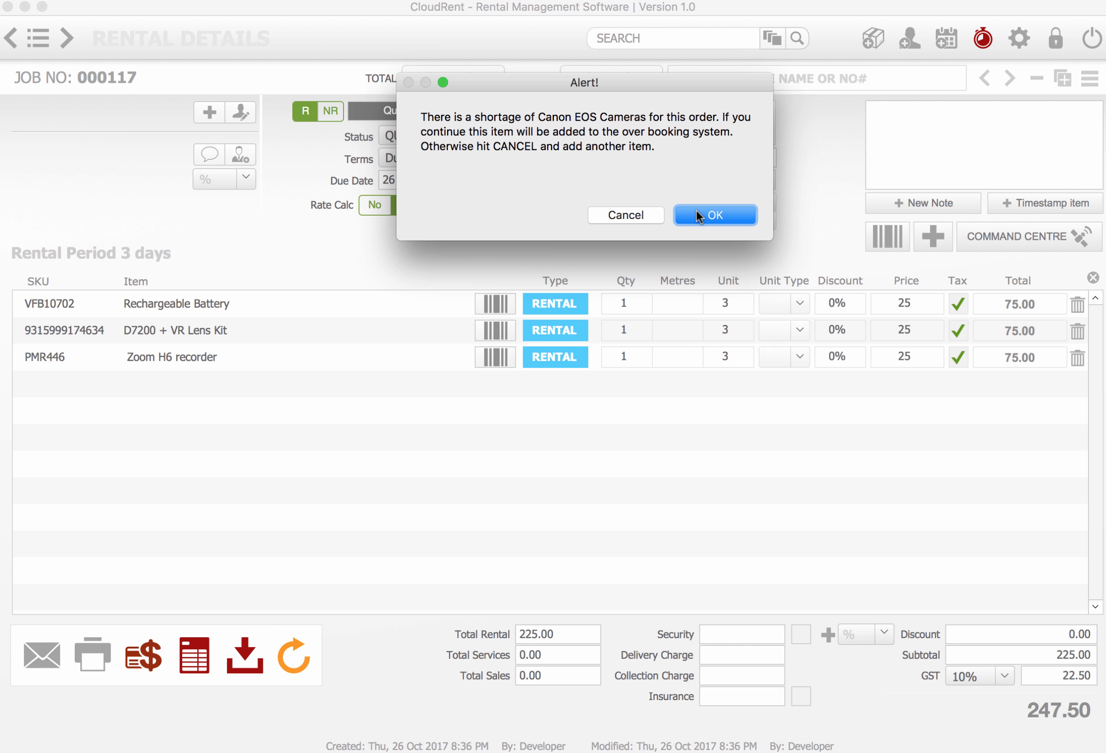
{"action": "left_click", "coordinate": [726, 217]}
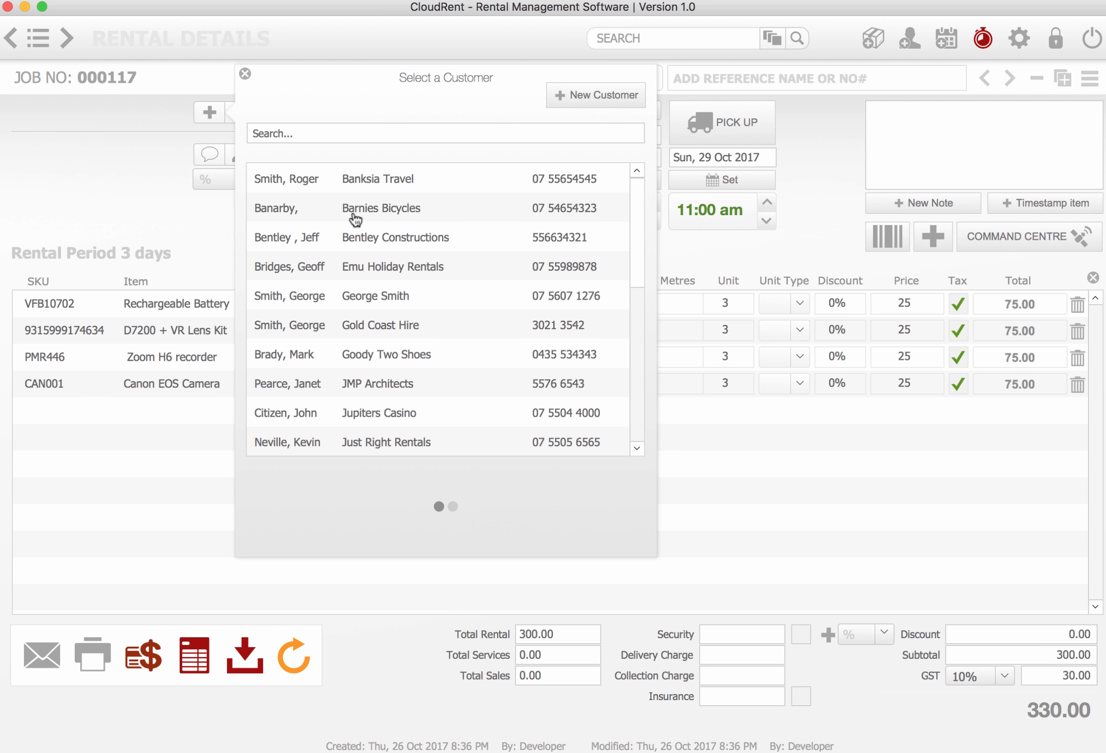
{"action": "left_click", "coordinate": [579, 100]}
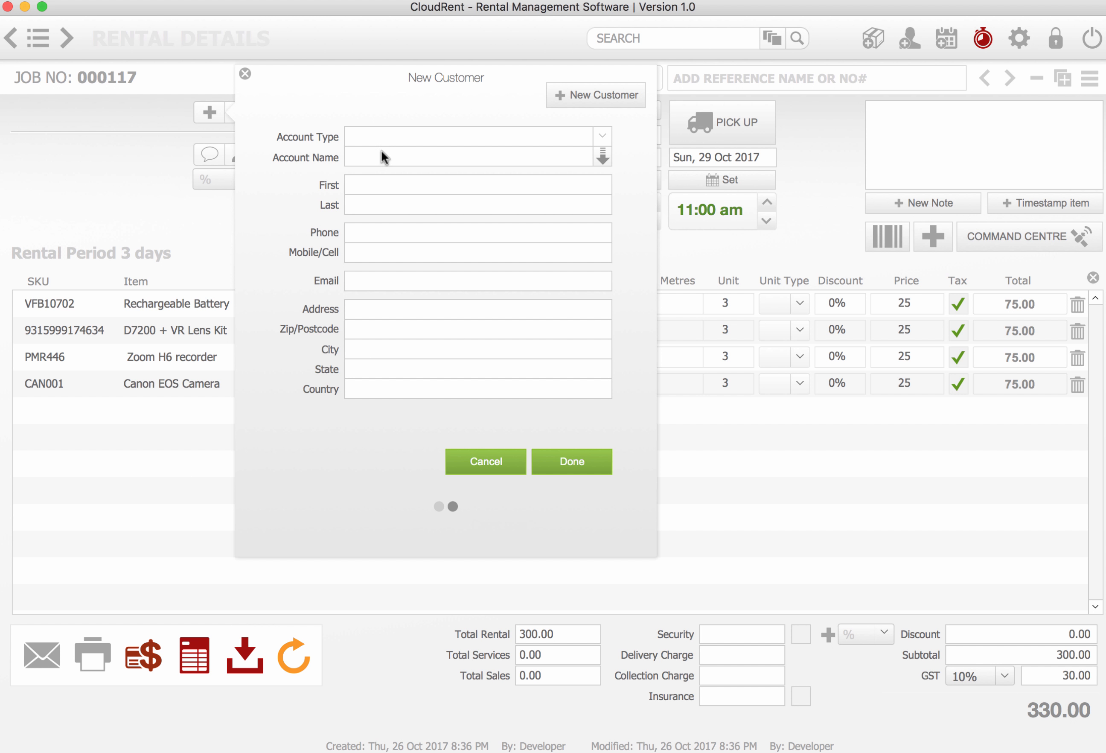
{"action": "left_click", "coordinate": [369, 326]}
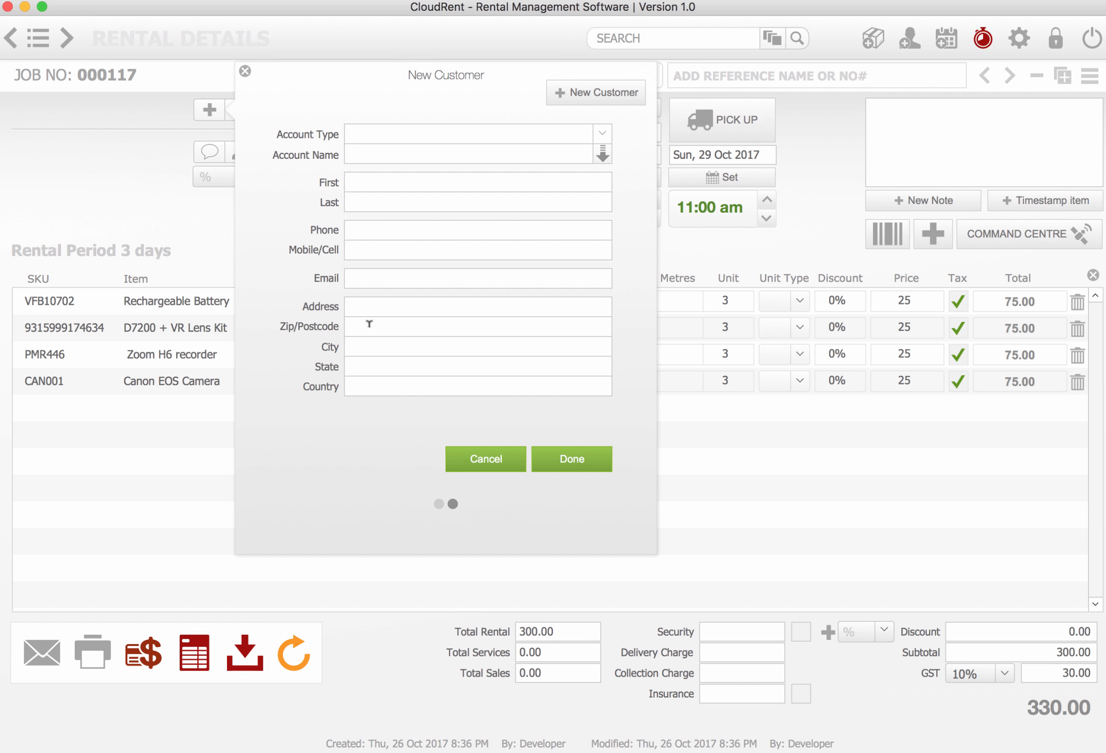
{"action": "type", "text": "4118"}
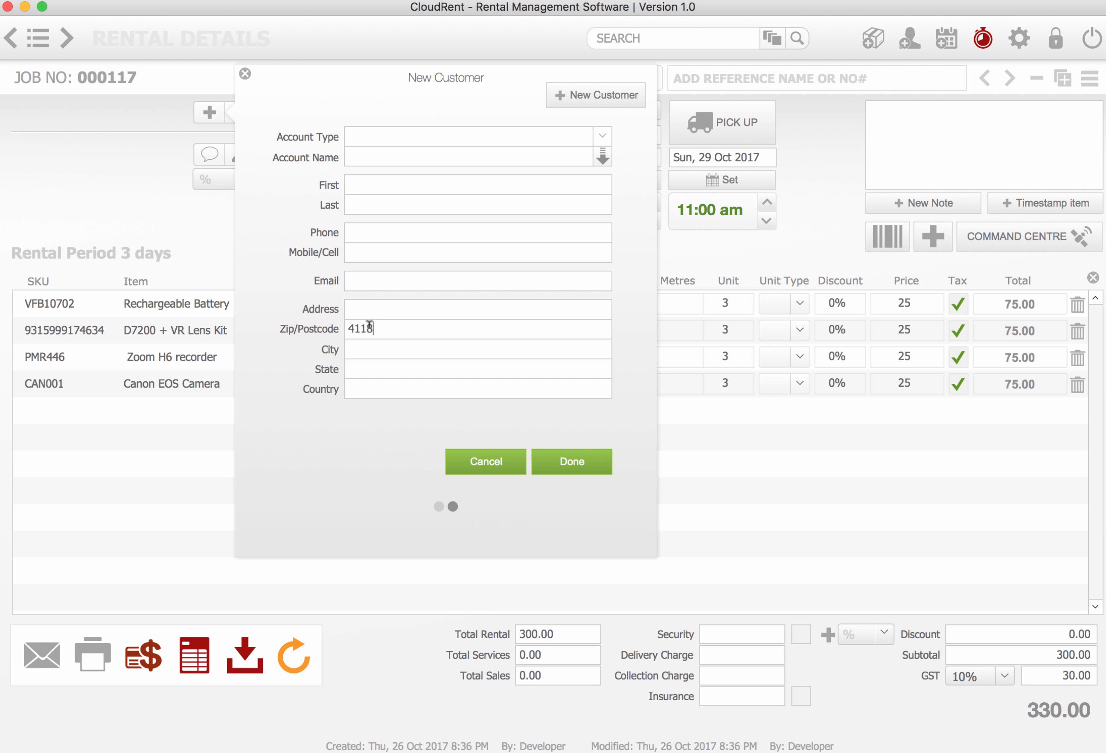
{"action": "key", "text": "Tab"}
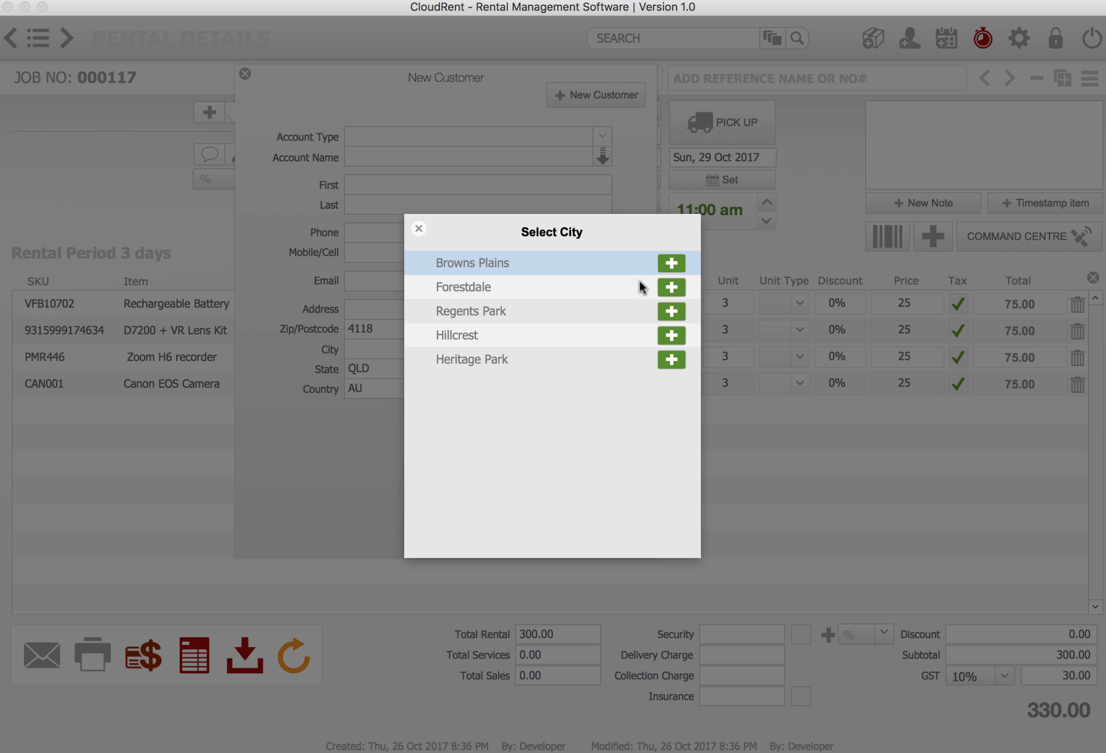
{"action": "left_click", "coordinate": [672, 288]}
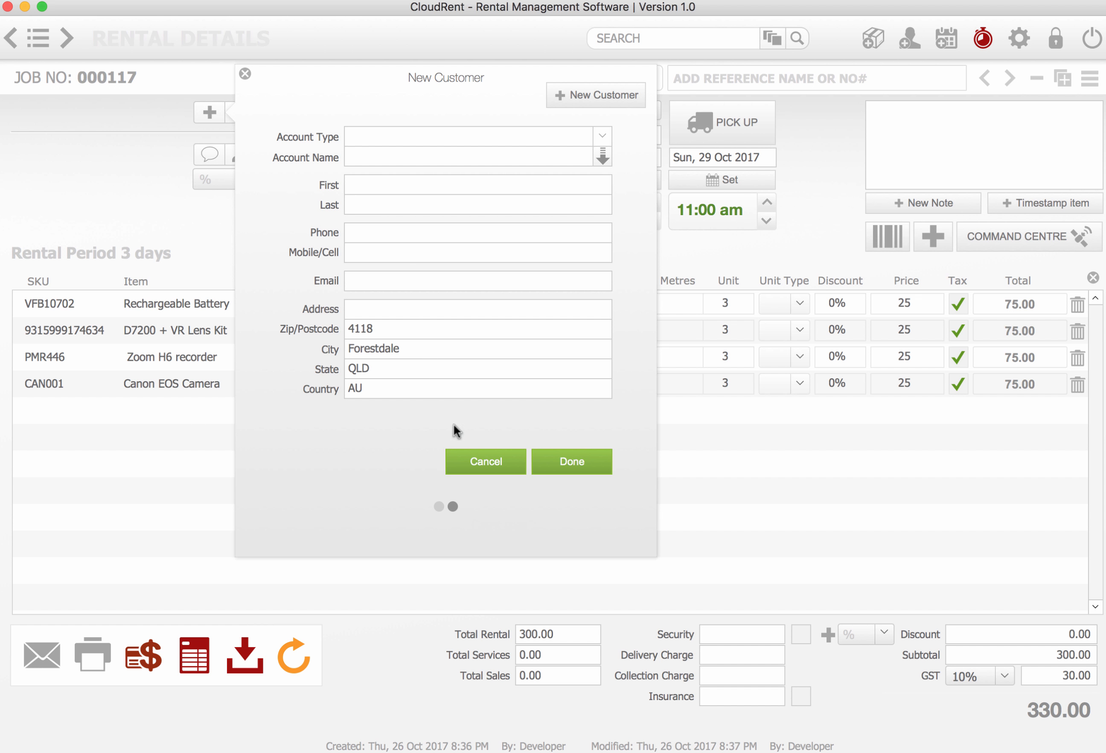
{"action": "left_click", "coordinate": [484, 456]}
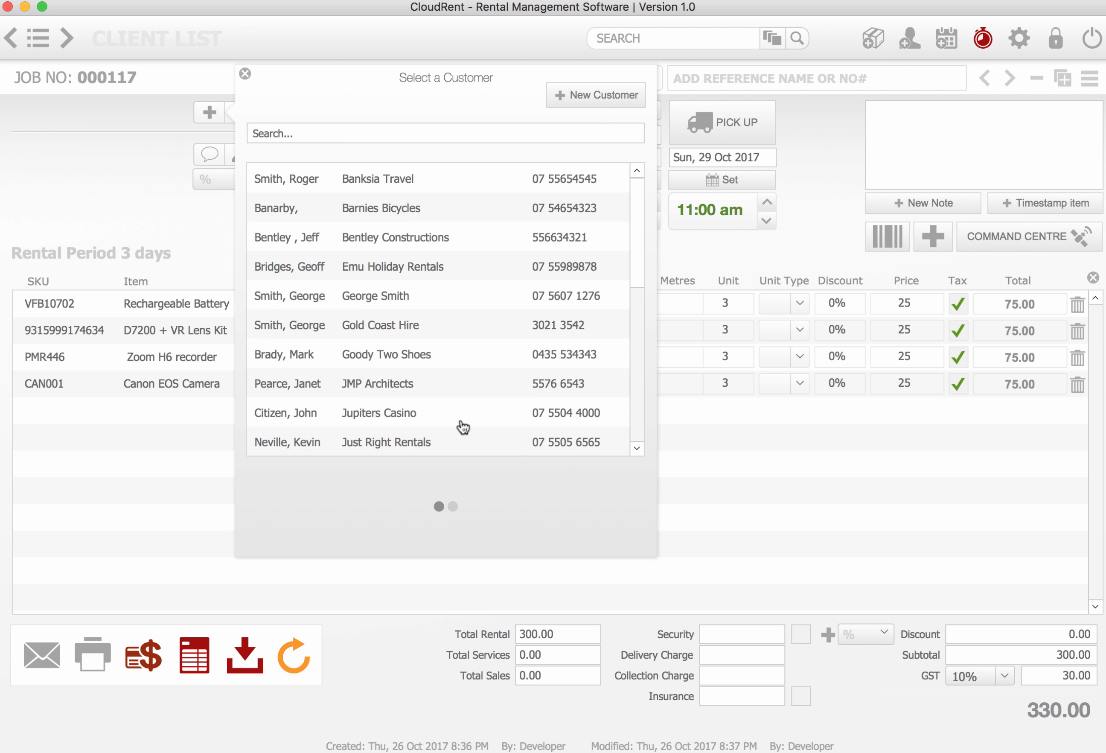
Assign JMP Architects as the quote's customer and create an email of its Booking Docket with images included.
{"action": "left_click", "coordinate": [392, 392]}
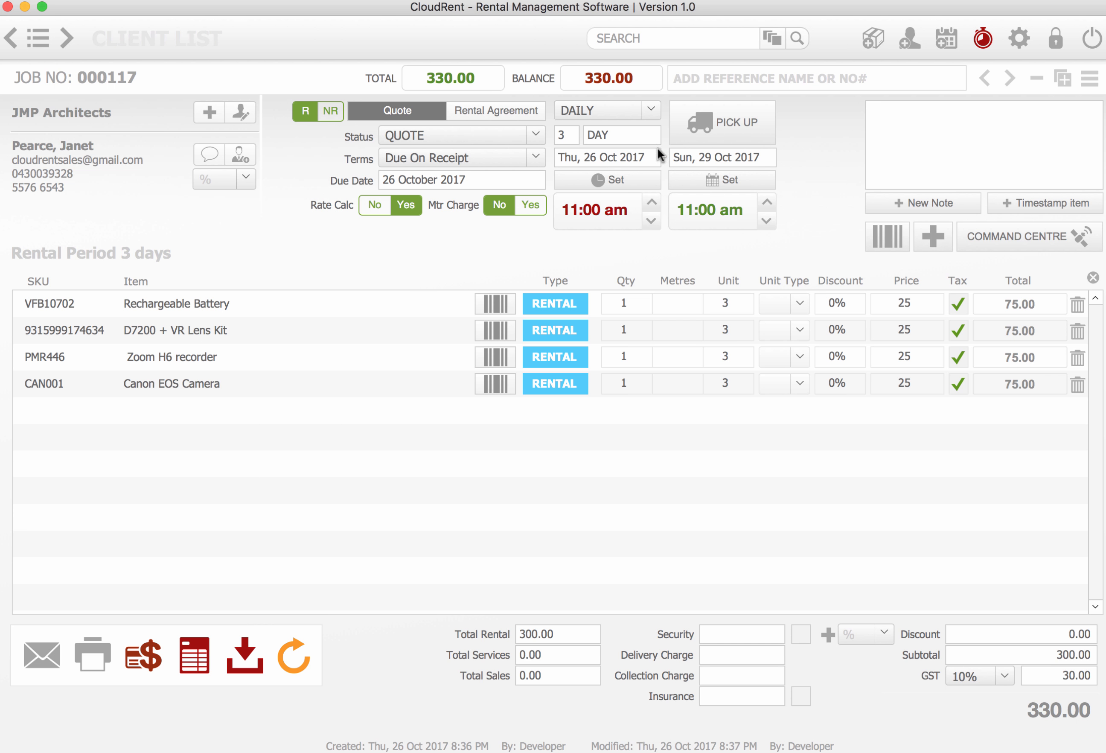
{"action": "left_click", "coordinate": [997, 239]}
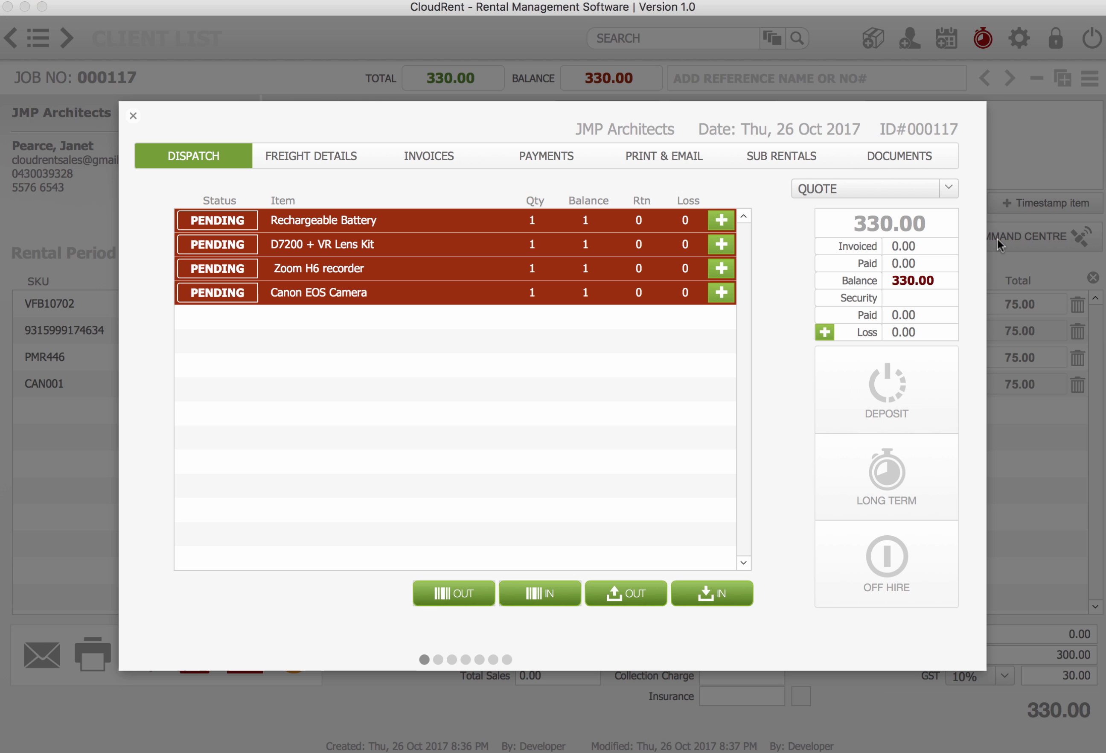
{"action": "left_click", "coordinate": [696, 157]}
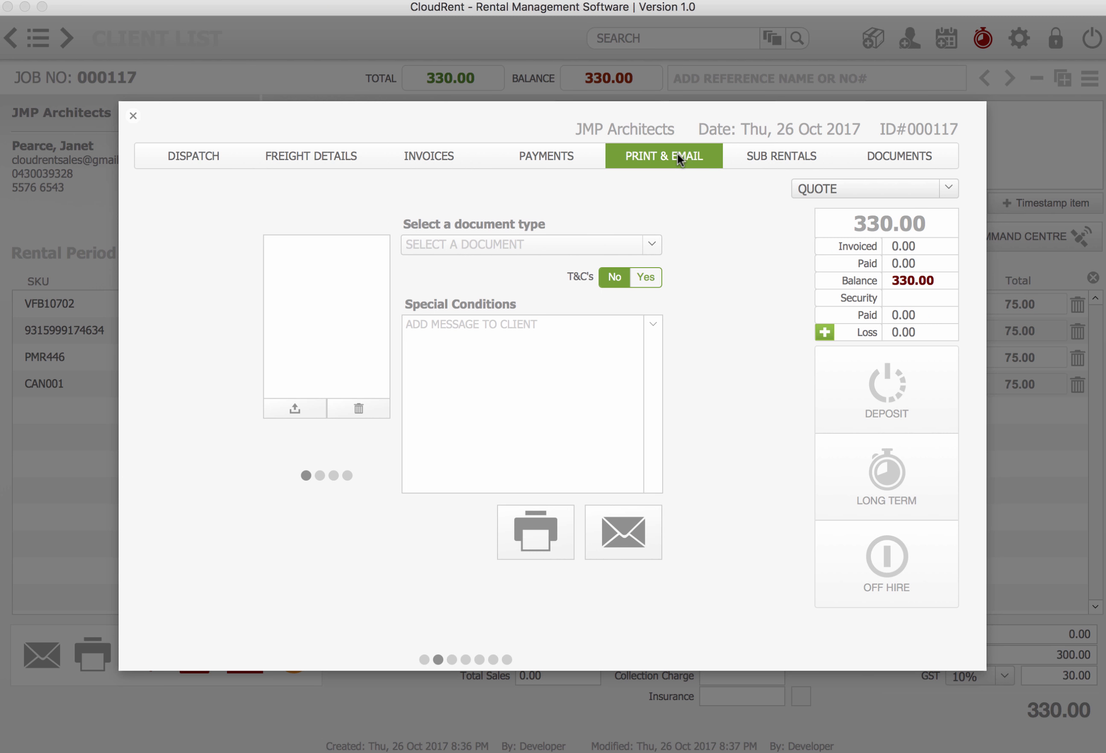
{"action": "left_click", "coordinate": [649, 245]}
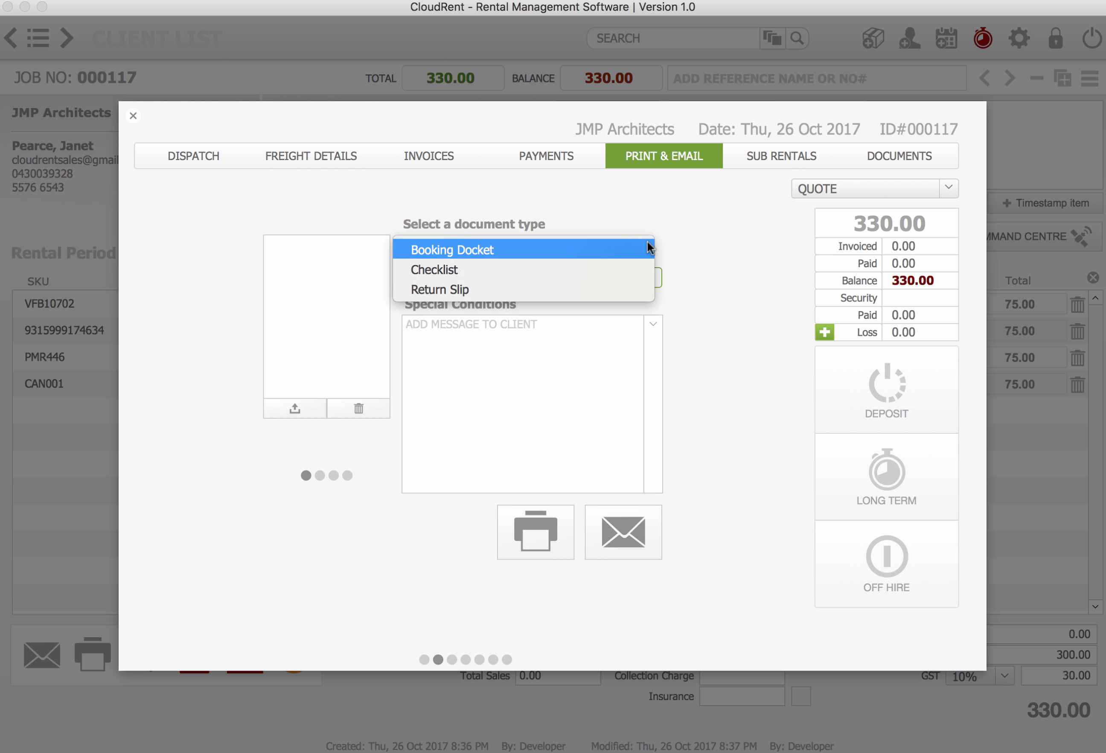
{"action": "left_click", "coordinate": [509, 260]}
{"action": "left_click", "coordinate": [529, 278]}
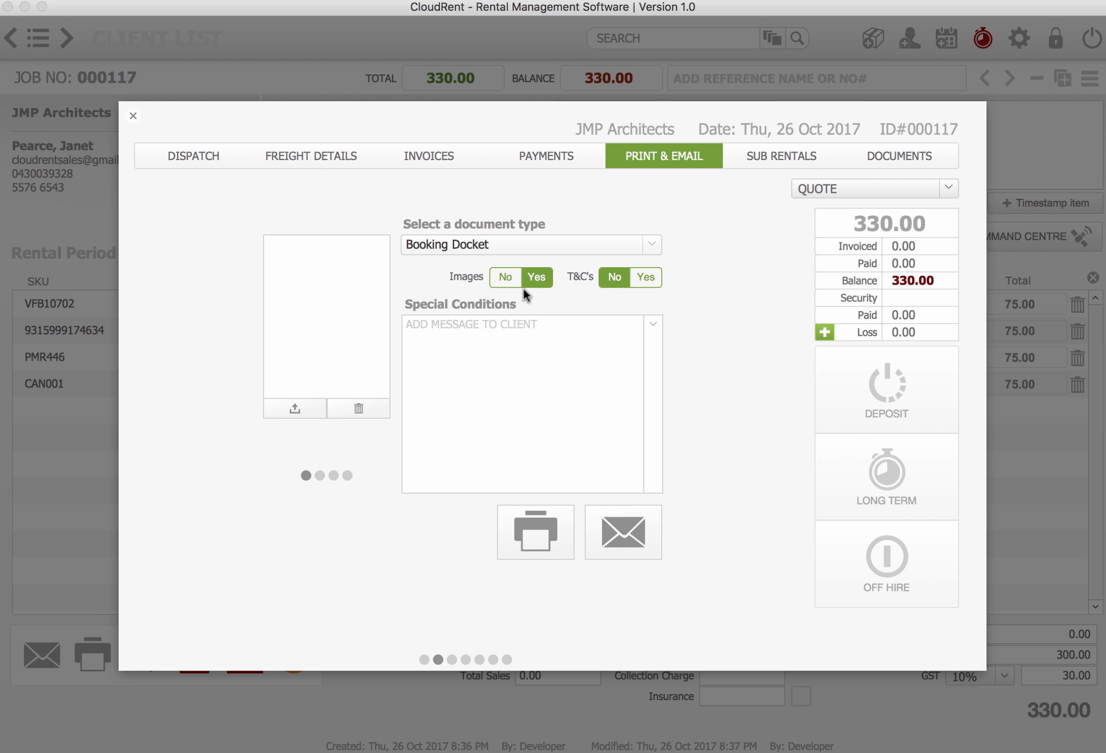
{"action": "left_click", "coordinate": [611, 519]}
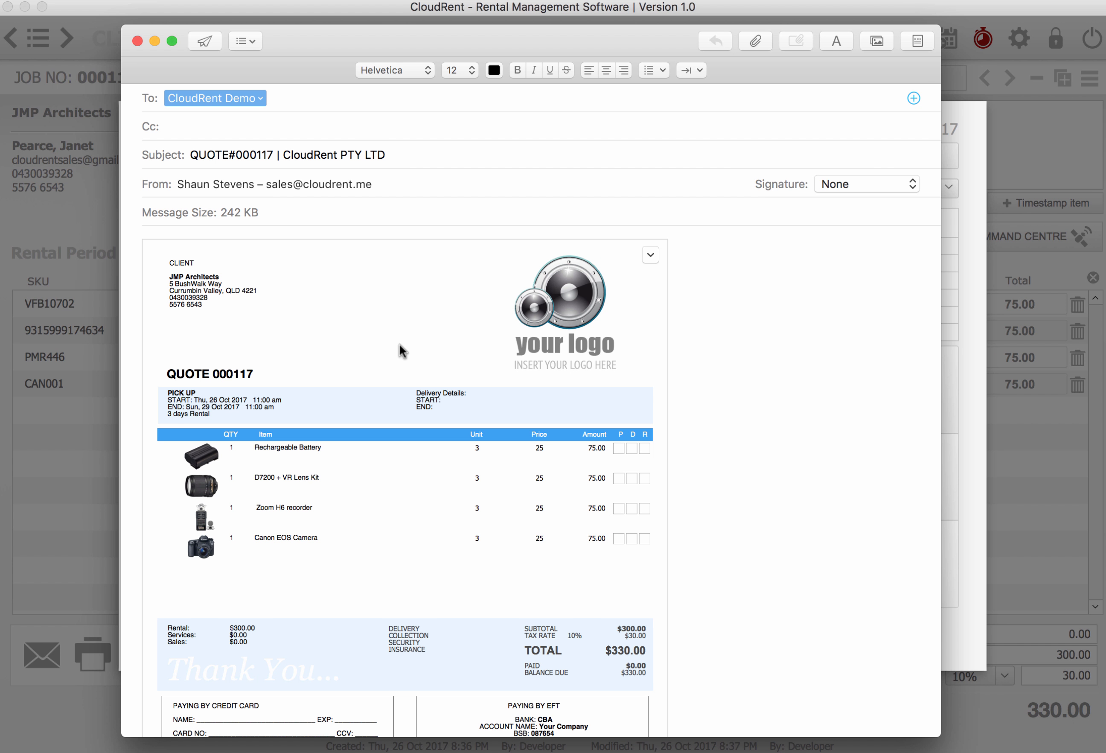
Review the quote in the email draft, from the item lines down to the payment and signature sections.
{"action": "scroll", "coordinate": [400, 345], "scroll_direction": "down", "scroll_amount": 5}
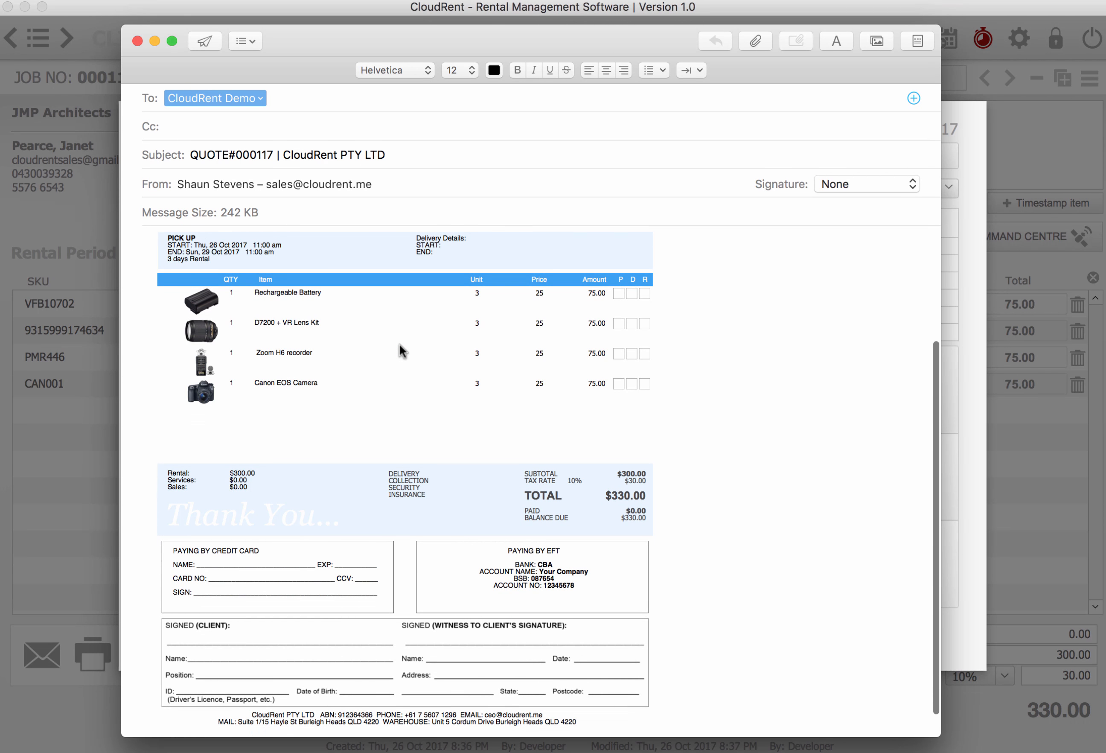
{"action": "scroll", "coordinate": [400, 345], "scroll_direction": "up", "scroll_amount": 2}
{"action": "scroll", "coordinate": [399, 345], "scroll_direction": "down", "scroll_amount": 3}
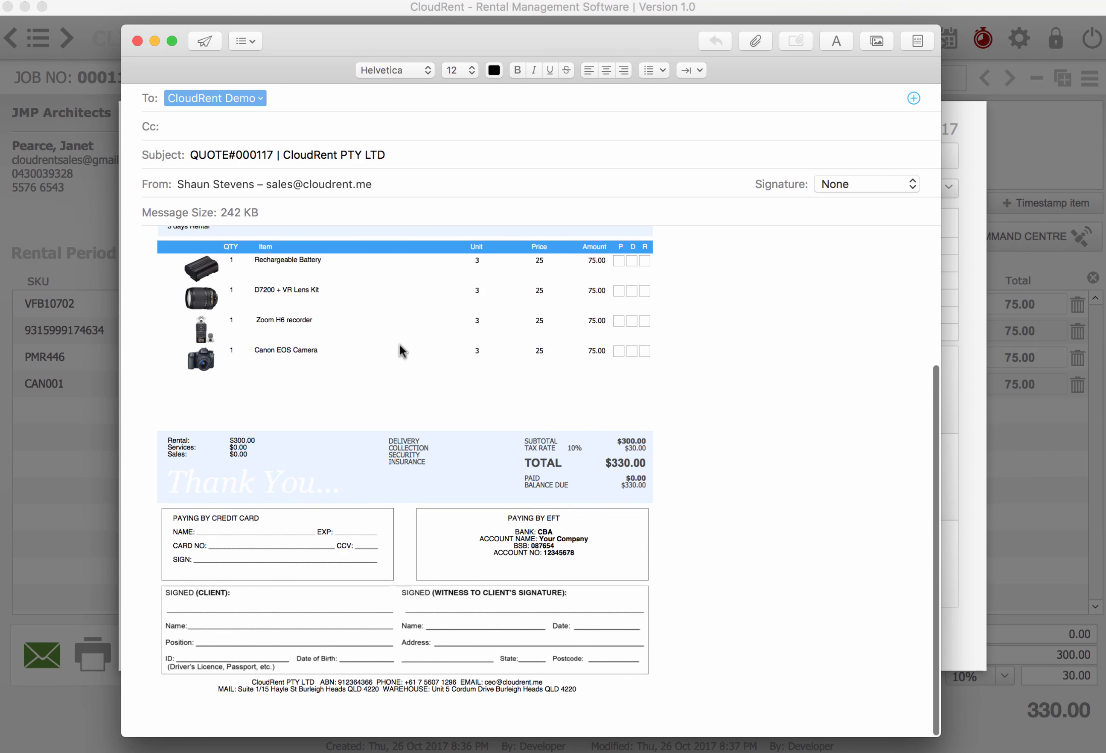
{"action": "scroll", "coordinate": [400, 345], "scroll_direction": "up", "scroll_amount": 5}
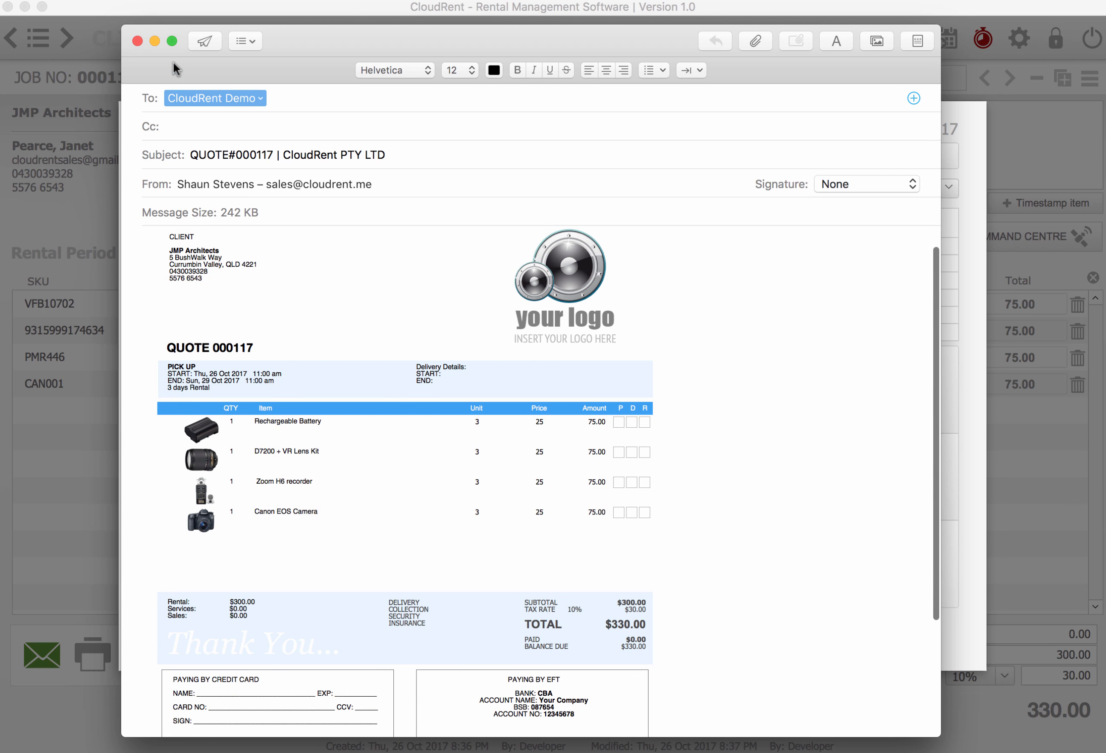
Discard the quote email draft without saving it and view the second stored document slot.
{"action": "left_click", "coordinate": [138, 39]}
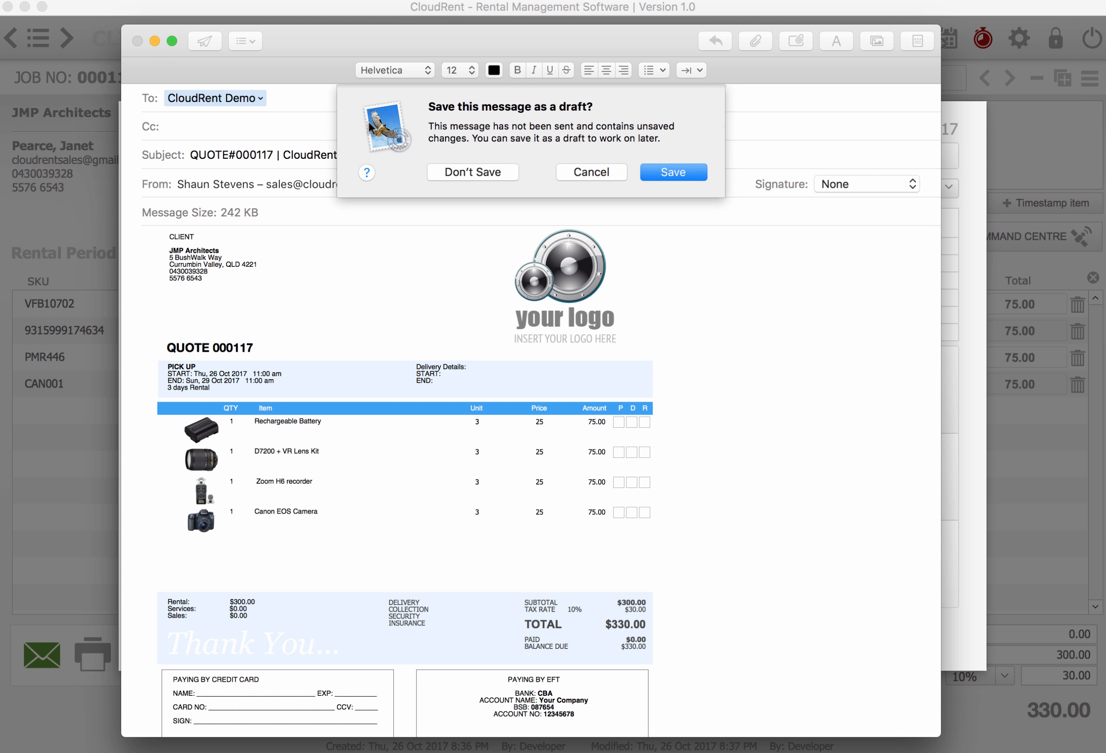
{"action": "left_click", "coordinate": [463, 173]}
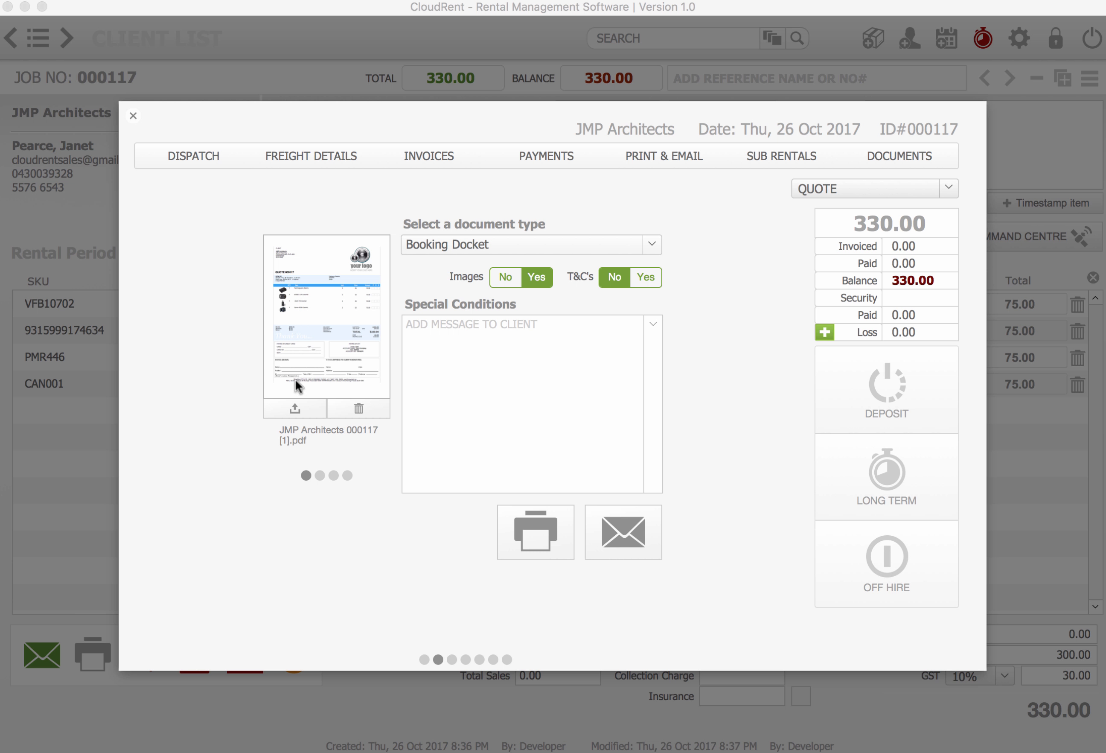
{"action": "left_click", "coordinate": [320, 475]}
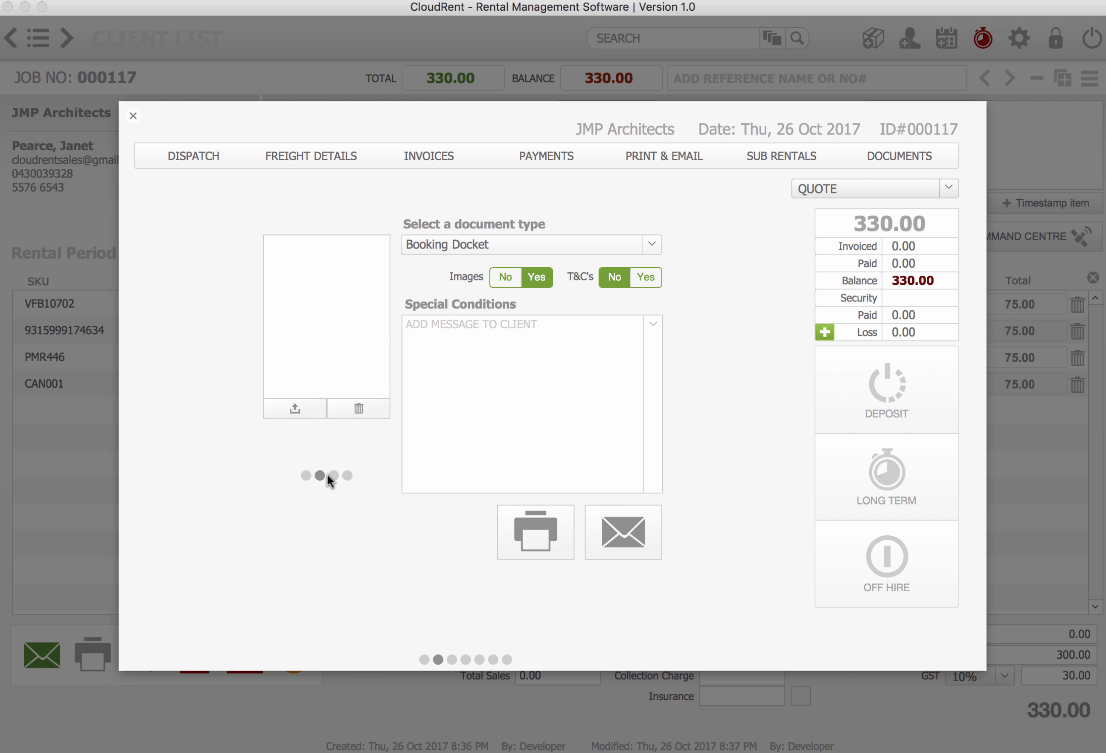
Examine the job's dispatch list and the barcode entry forms for scanning items out and in.
{"action": "left_click", "coordinate": [197, 163]}
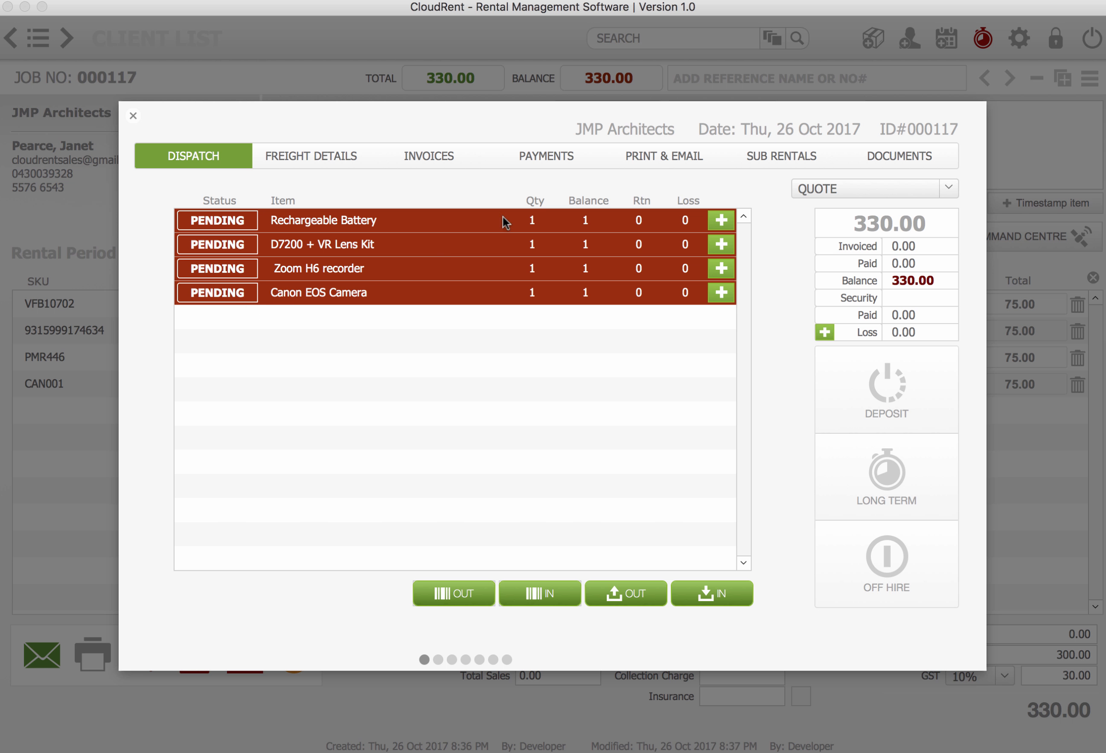
{"action": "left_click", "coordinate": [441, 593]}
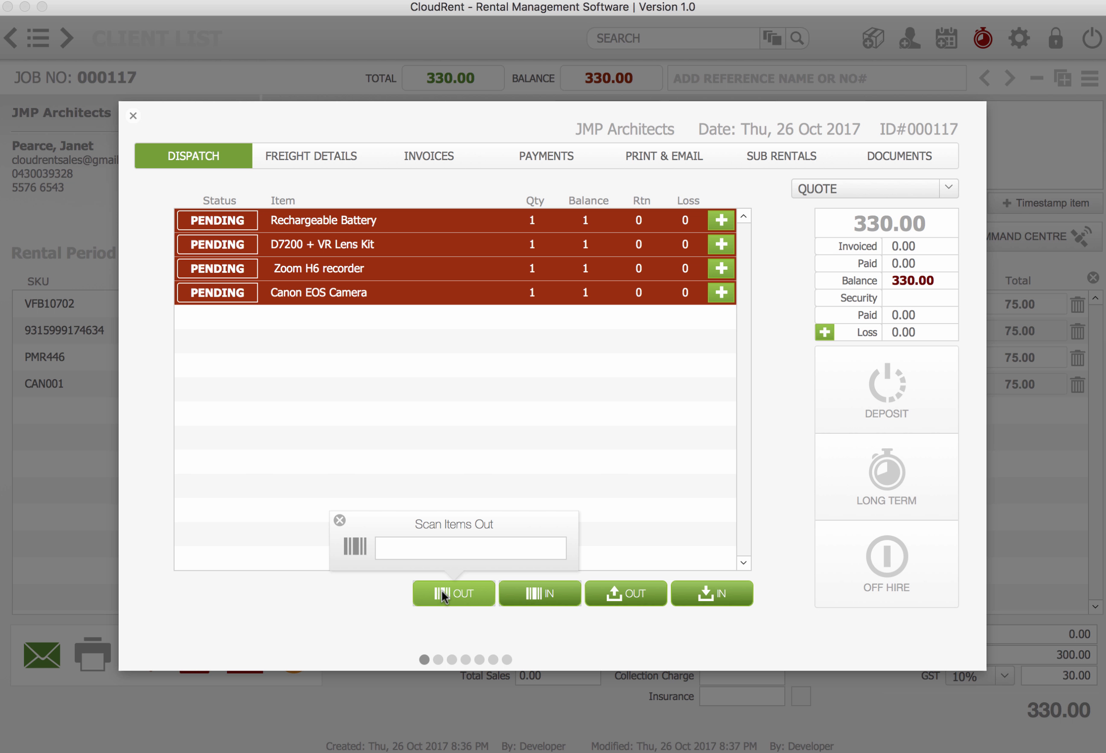
{"action": "left_click", "coordinate": [523, 589]}
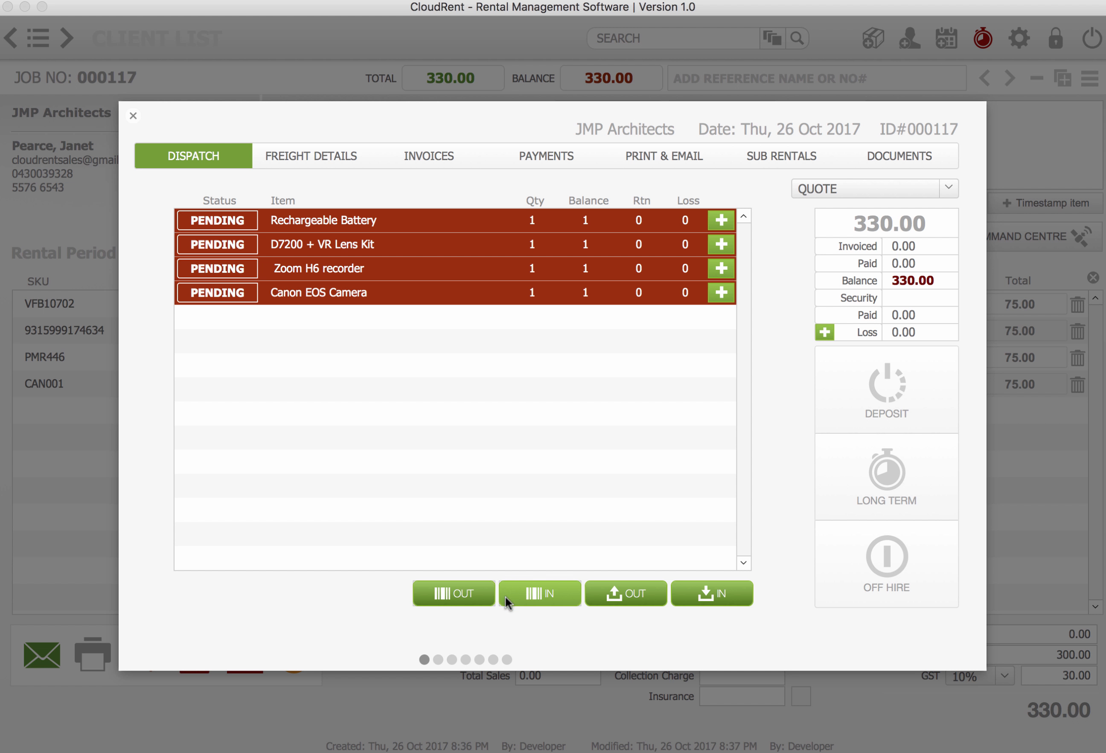
{"action": "left_click", "coordinate": [530, 595]}
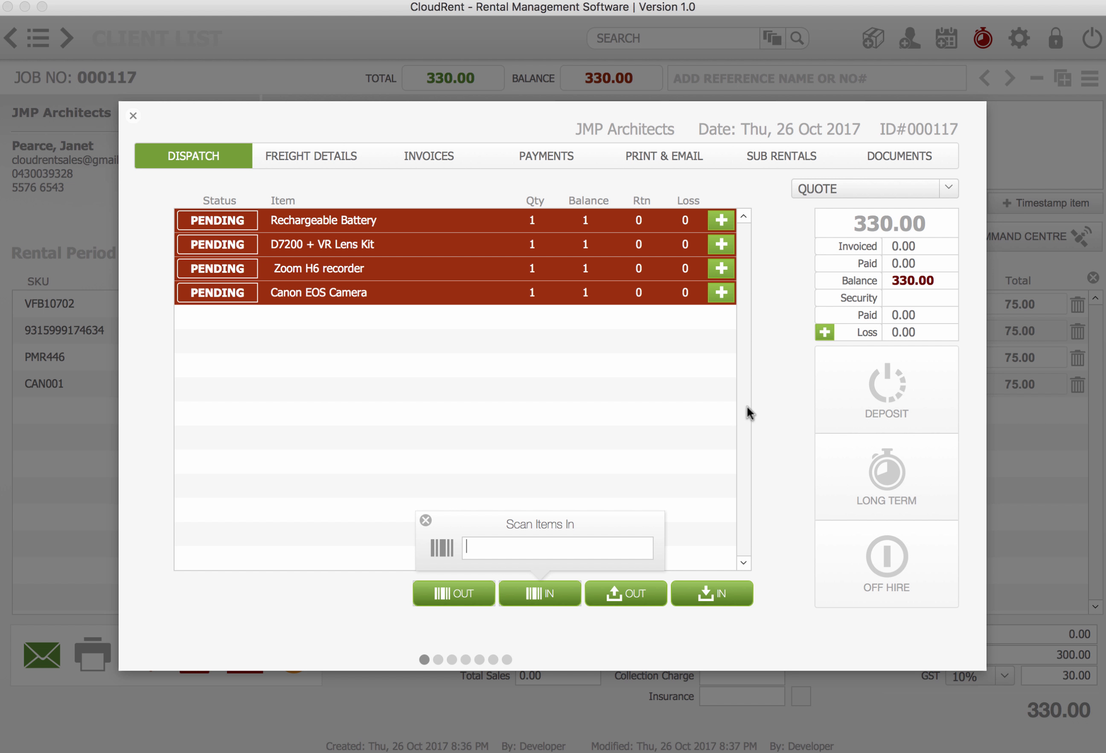
{"action": "left_click", "coordinate": [758, 381]}
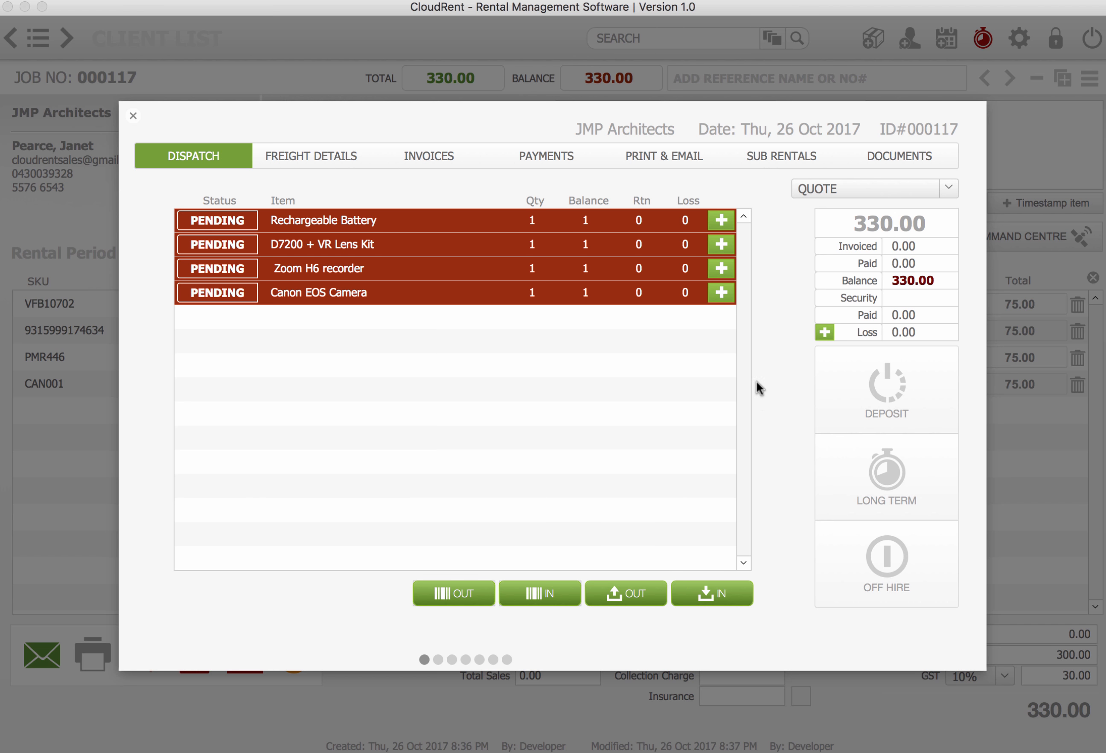
Examine the Rechargeable Battery's loss and partial return form and the job's form for adding another cost with a description.
{"action": "left_click", "coordinate": [722, 220]}
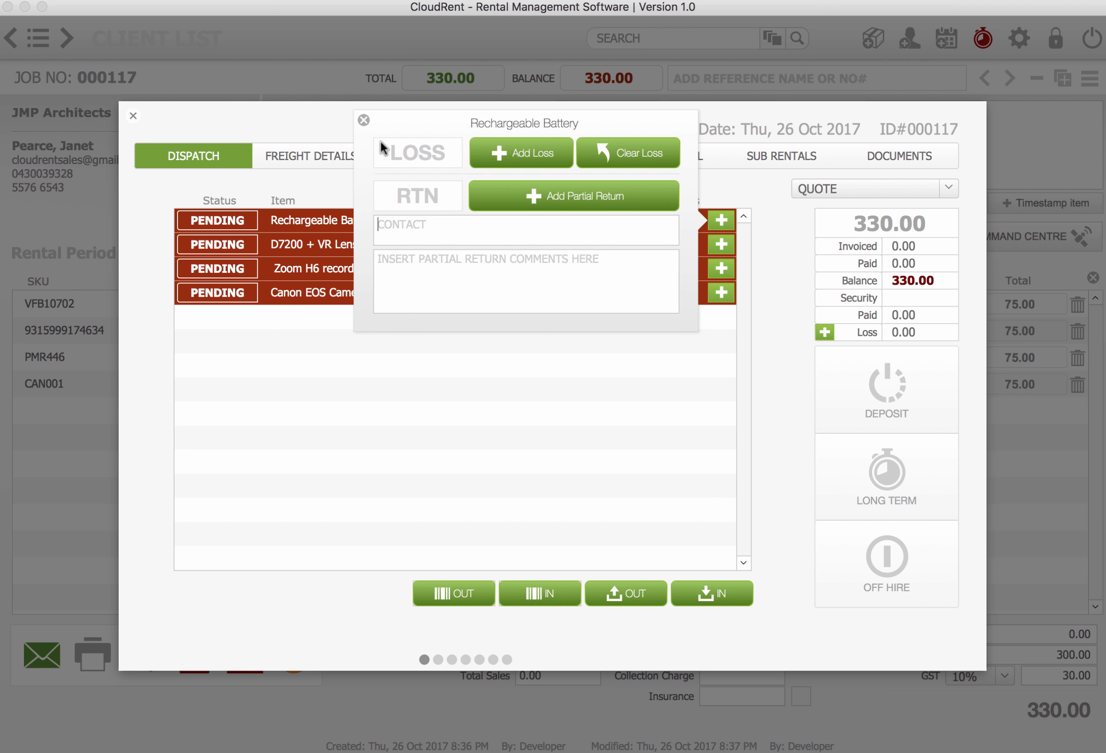
{"action": "left_click", "coordinate": [364, 121]}
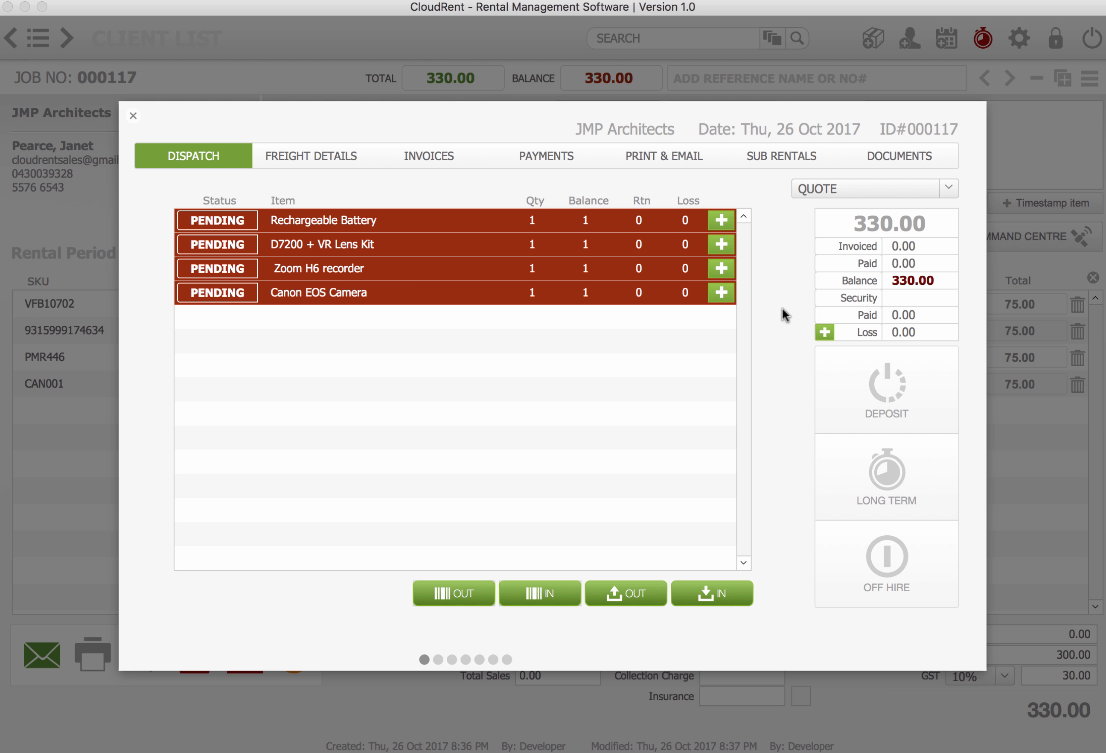
{"action": "left_click", "coordinate": [821, 332]}
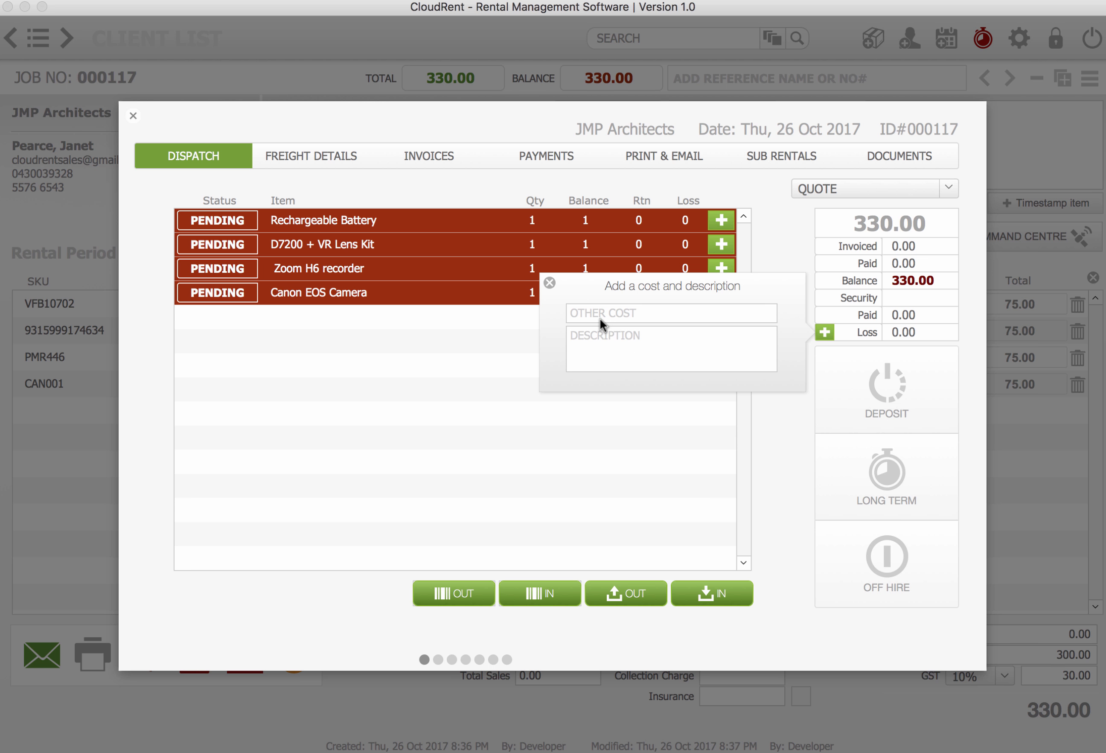
{"action": "left_click", "coordinate": [550, 283]}
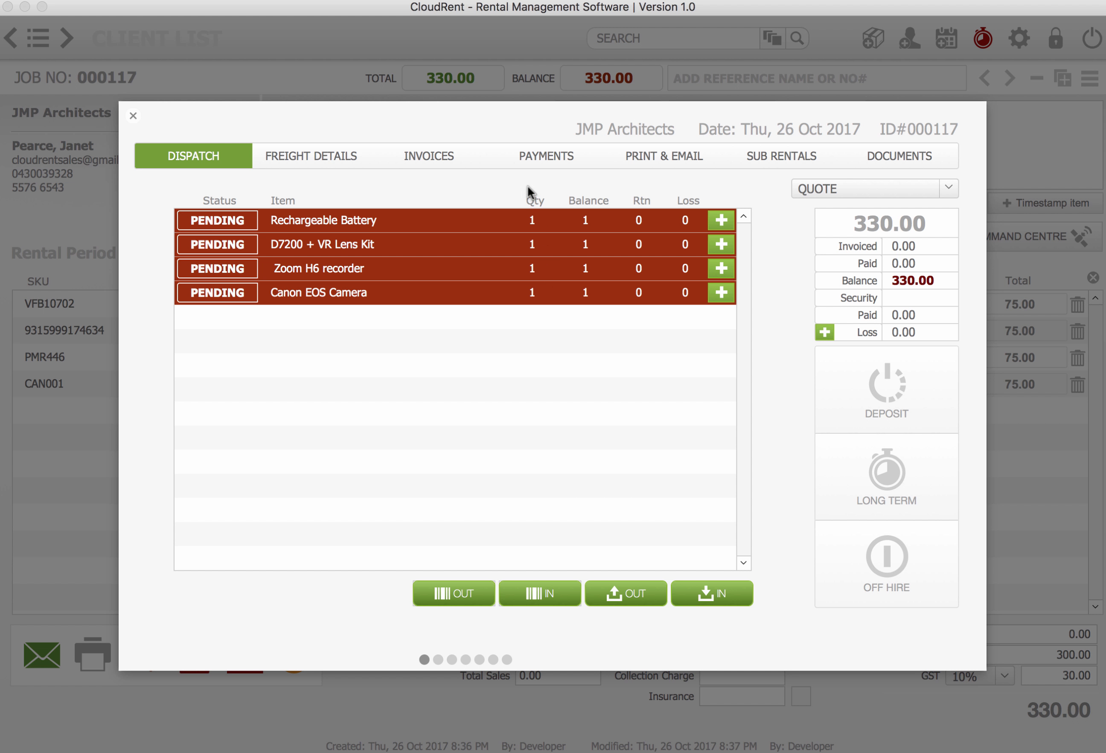
Switch the job from pick up to freight and set the delivery site to Jupiters Casino's Atrium Bar - Casino Level.
{"action": "left_click", "coordinate": [466, 163]}
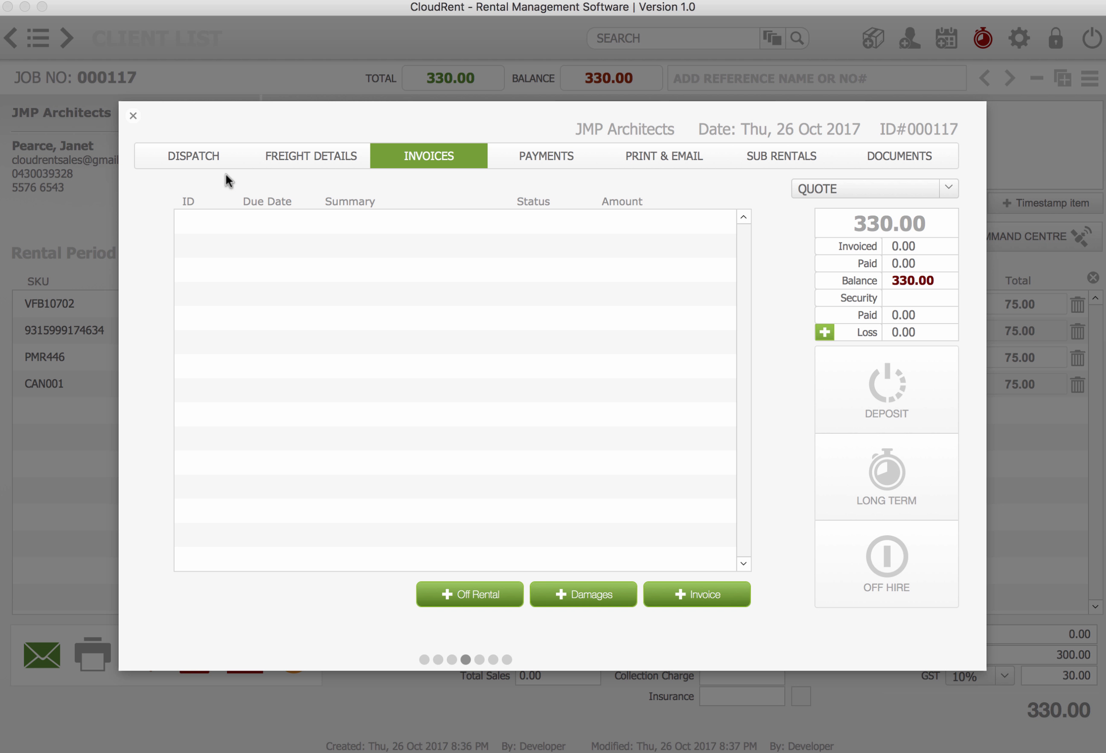
{"action": "left_click", "coordinate": [270, 154]}
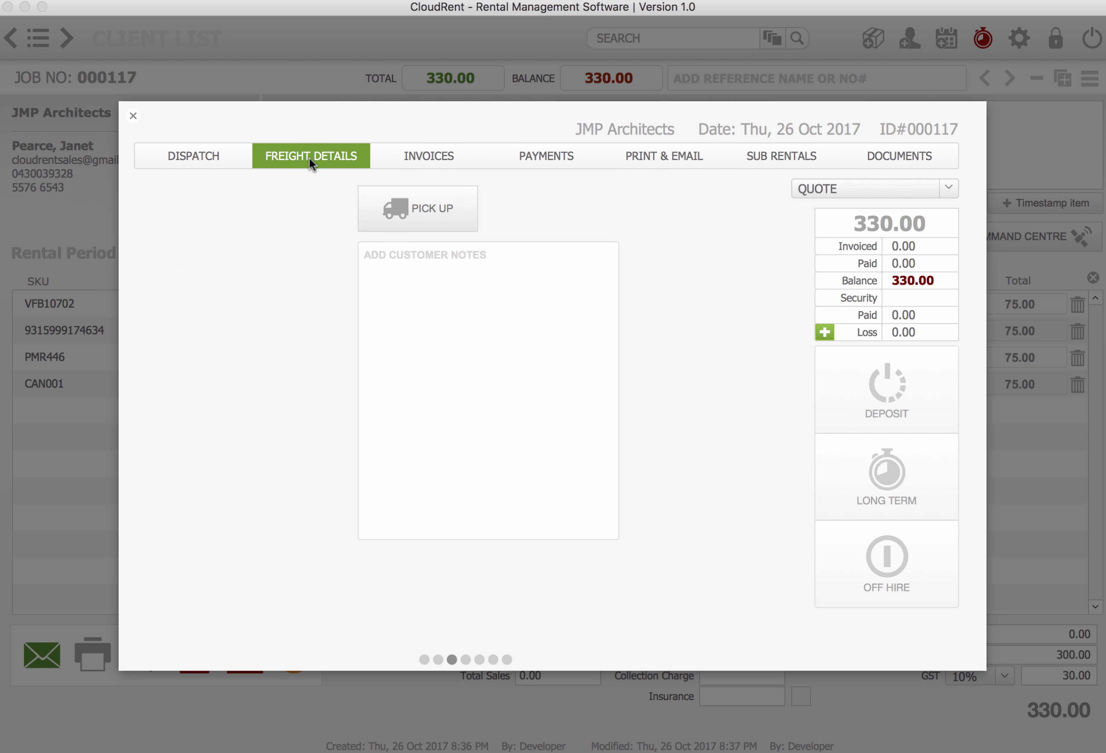
{"action": "left_click", "coordinate": [464, 211]}
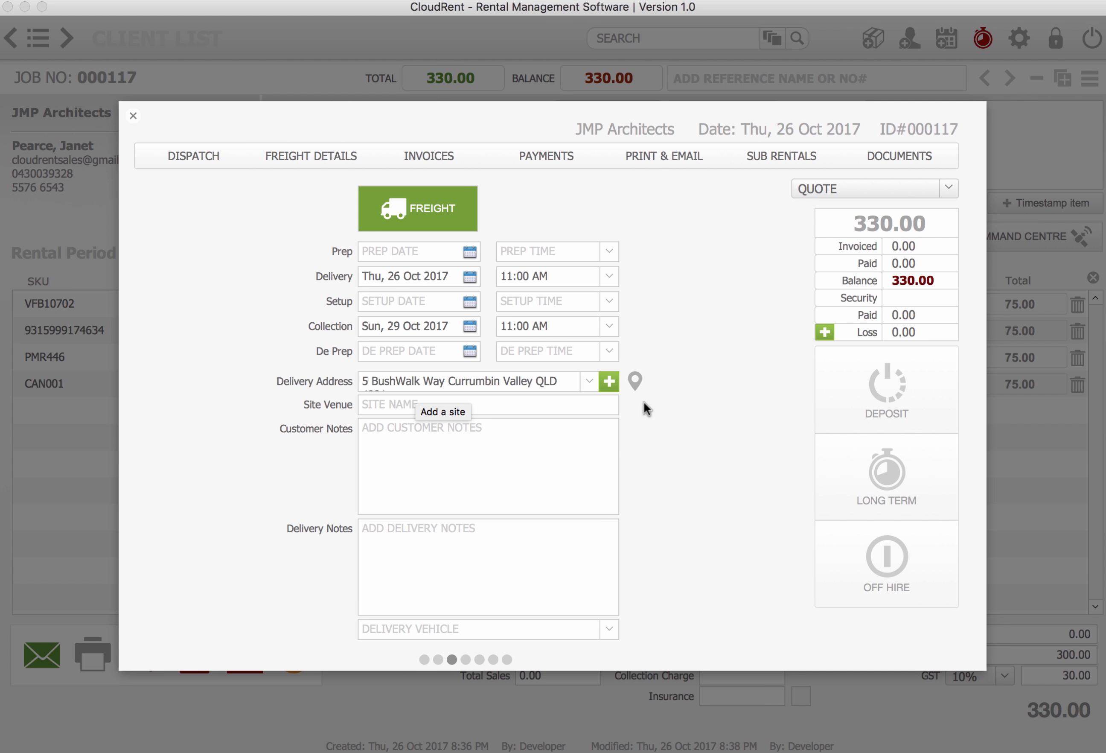
{"action": "left_click", "coordinate": [611, 384]}
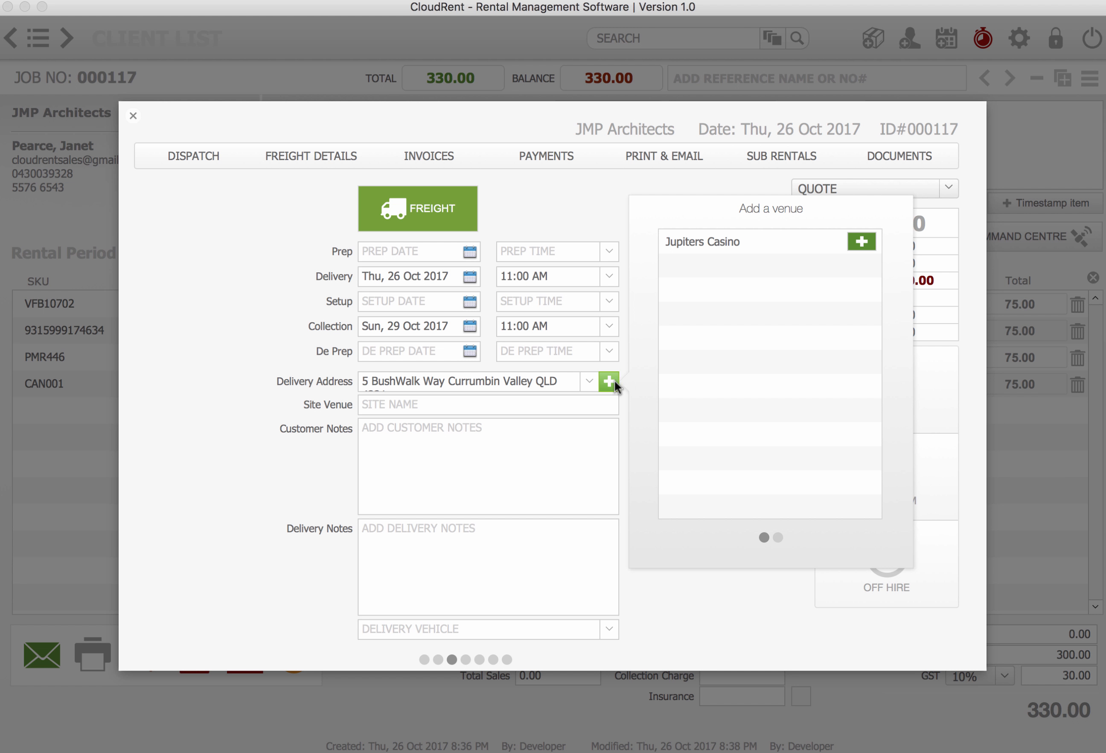
{"action": "left_click", "coordinate": [864, 242]}
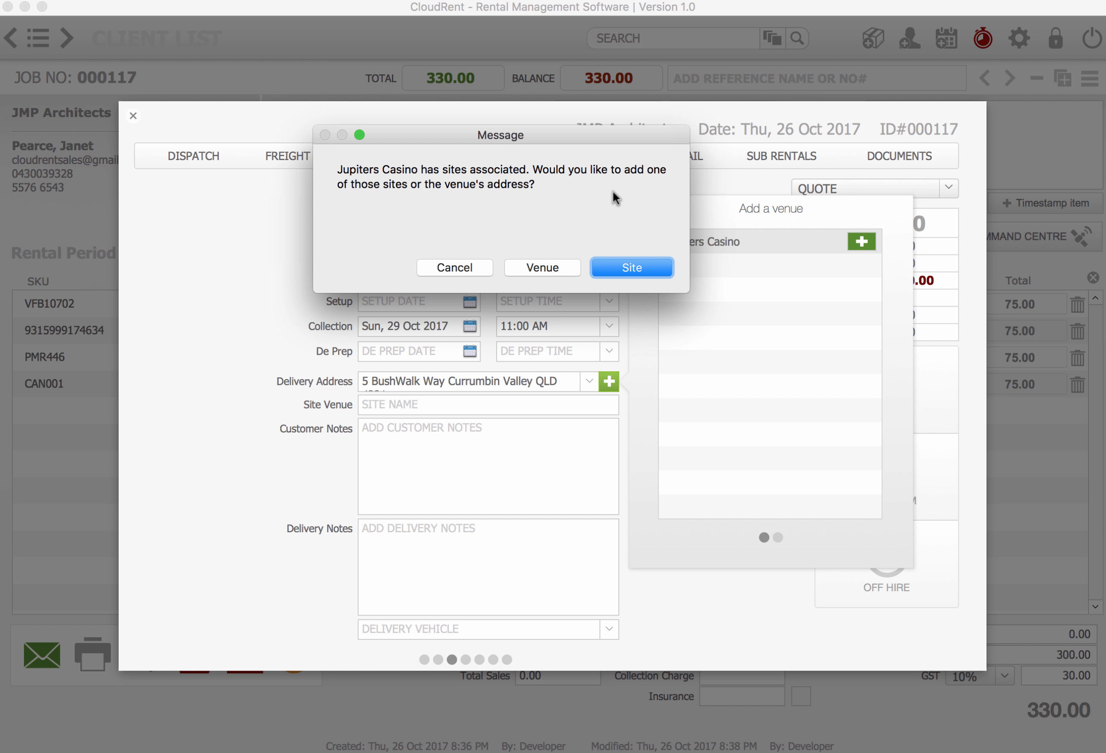
{"action": "left_click", "coordinate": [631, 266]}
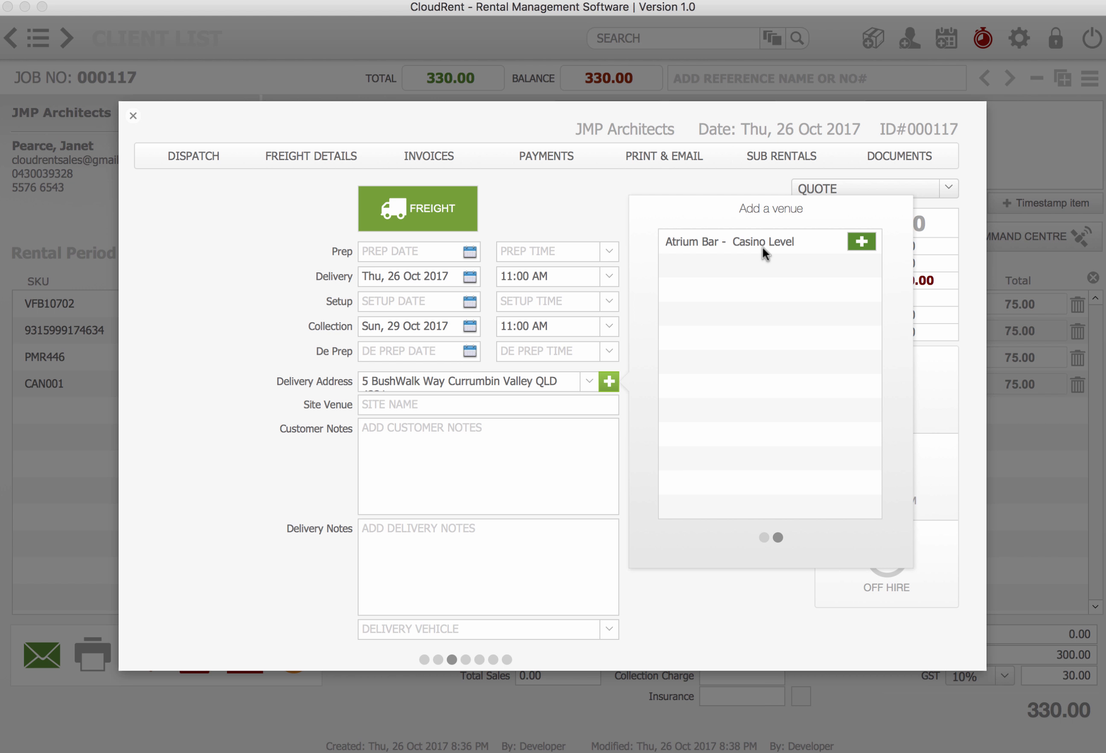
{"action": "left_click", "coordinate": [862, 242]}
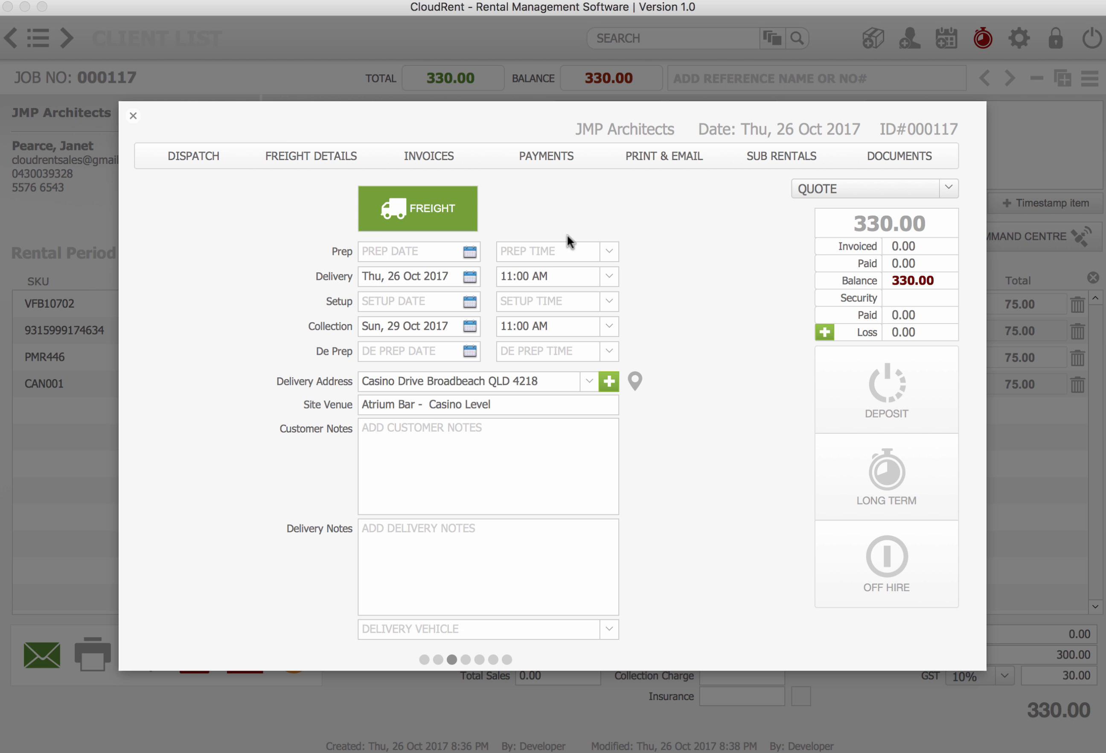
Create an invoice for the job and preview its email, discarding the draft without saving.
{"action": "left_click", "coordinate": [435, 163]}
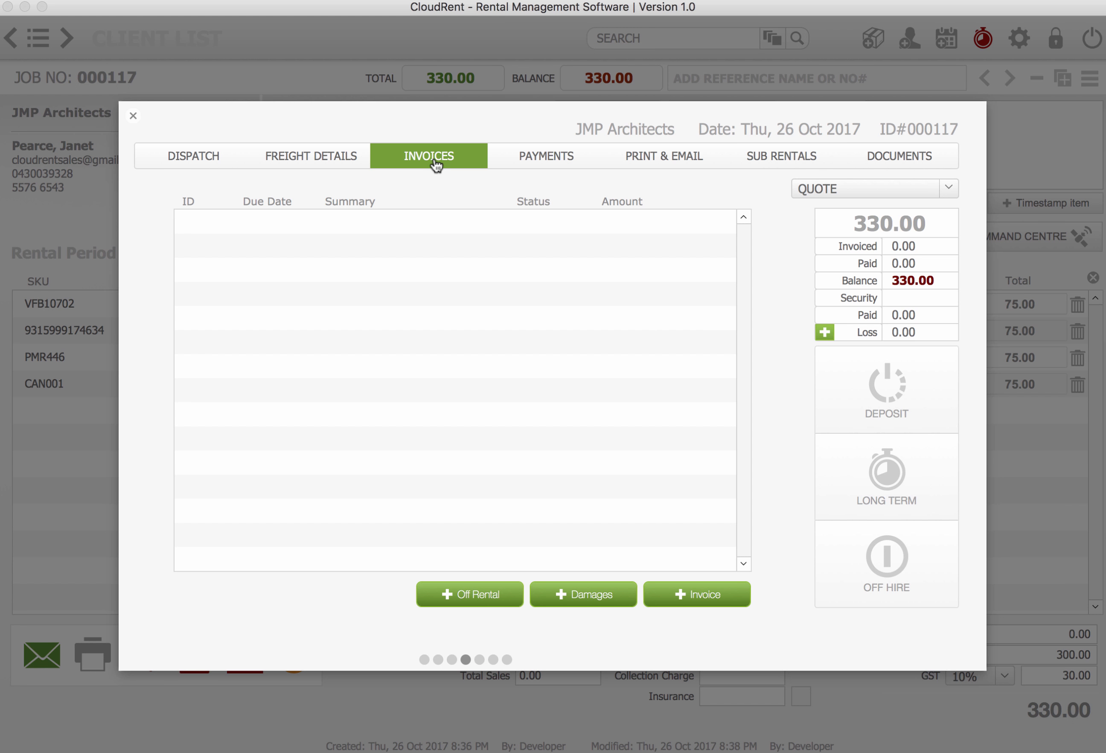
{"action": "left_click", "coordinate": [697, 594]}
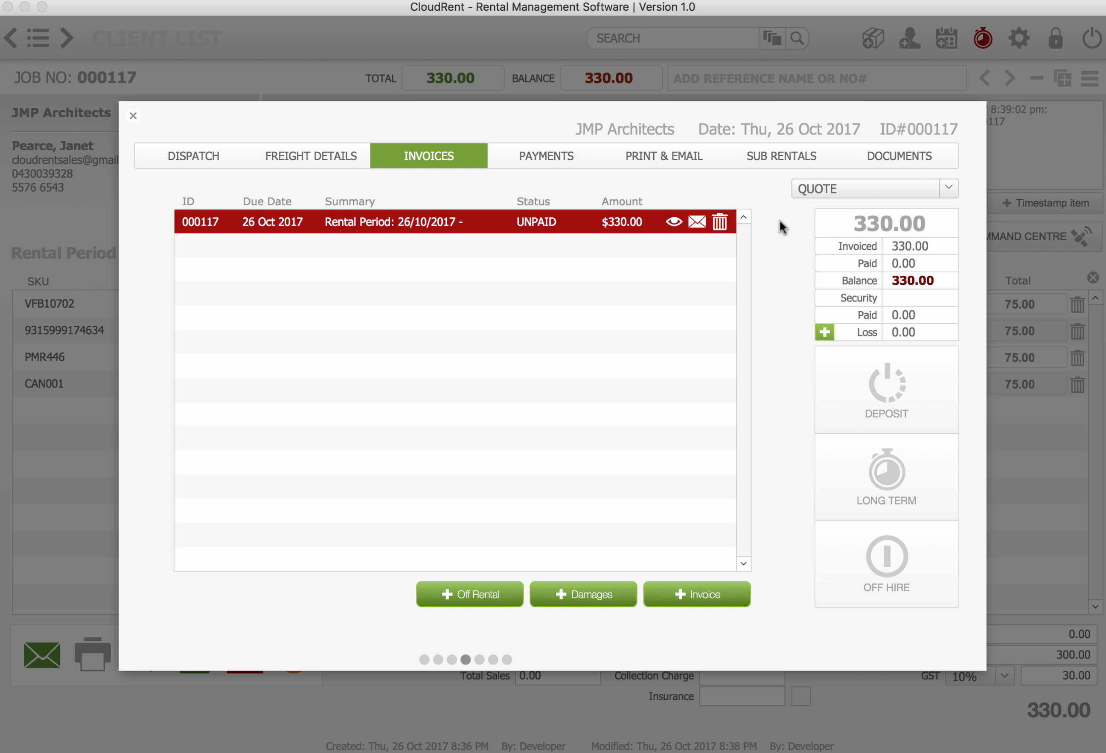
{"action": "left_click", "coordinate": [698, 222]}
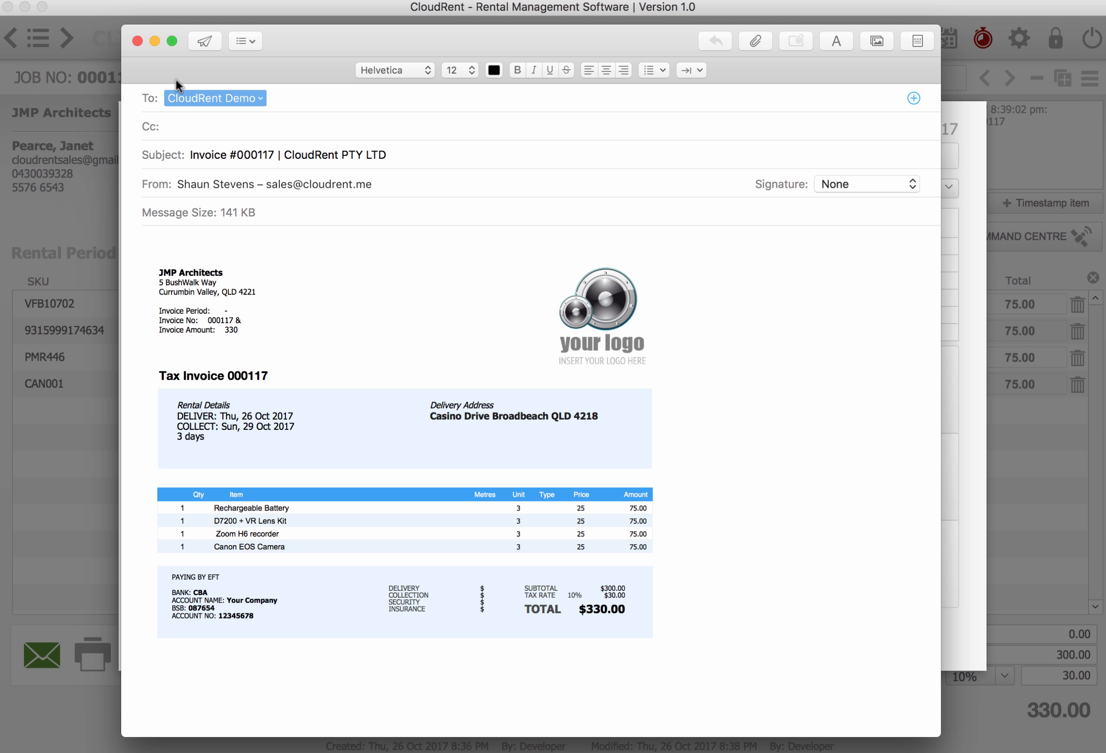
{"action": "left_click", "coordinate": [136, 41]}
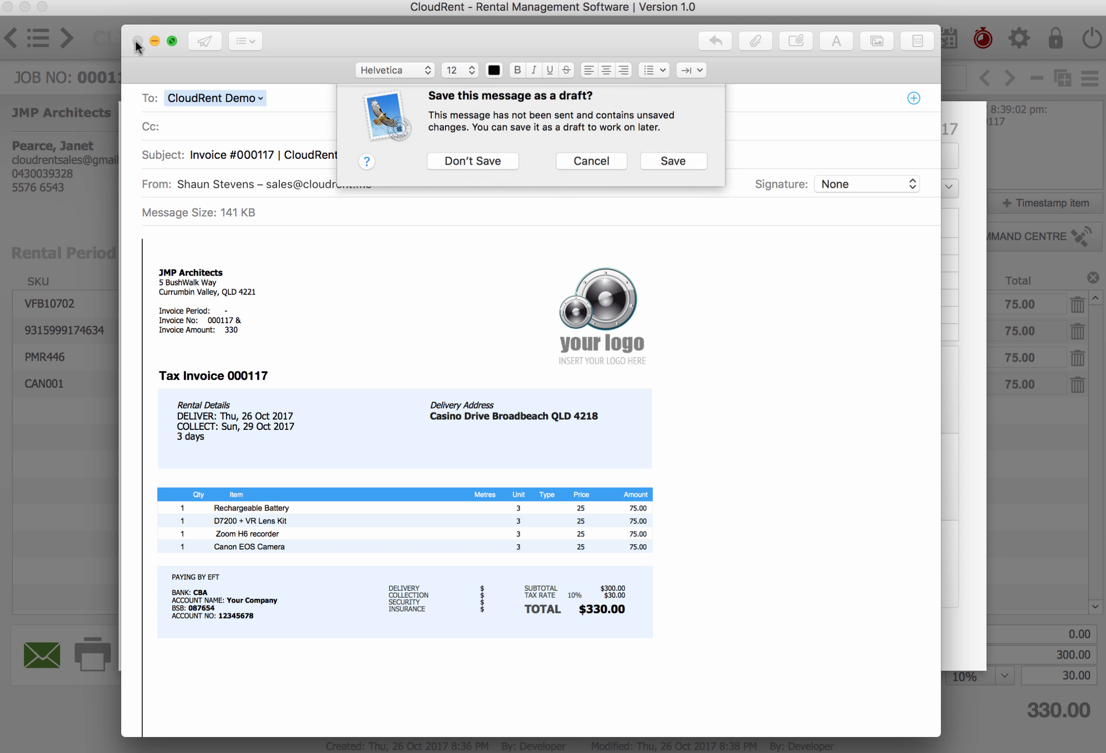
{"action": "left_click", "coordinate": [487, 168]}
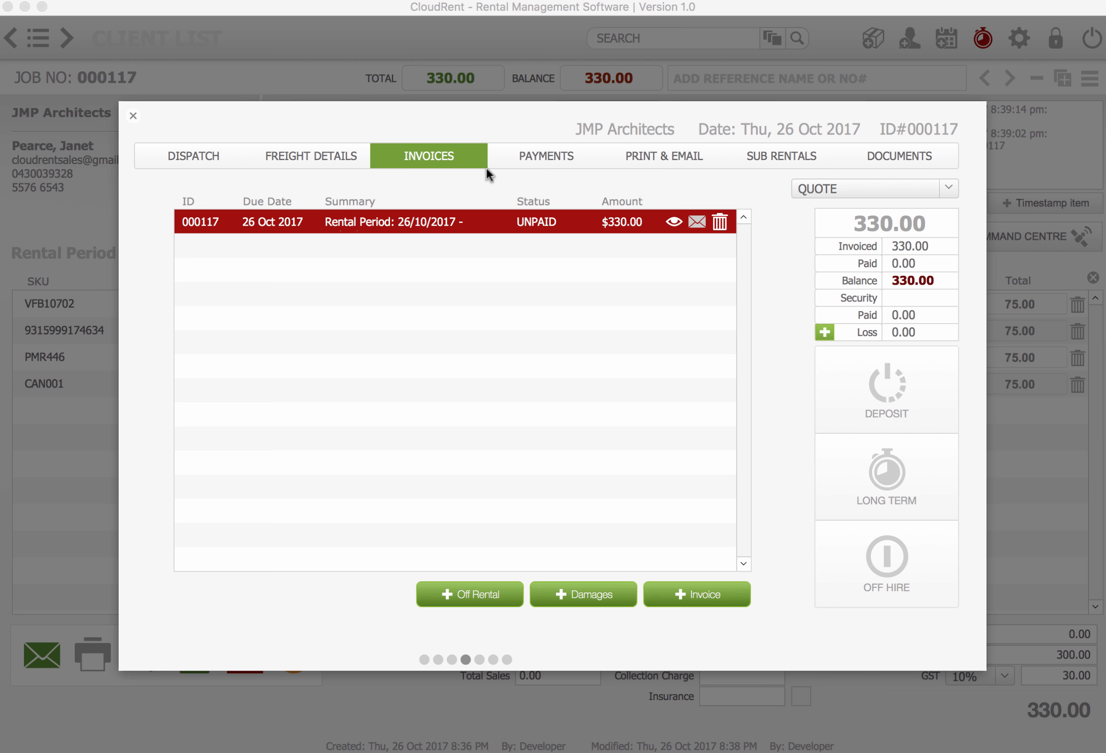
Add a $330.00 payment by CHEQUE and apply it in full to the unpaid invoice.
{"action": "left_click", "coordinate": [547, 156]}
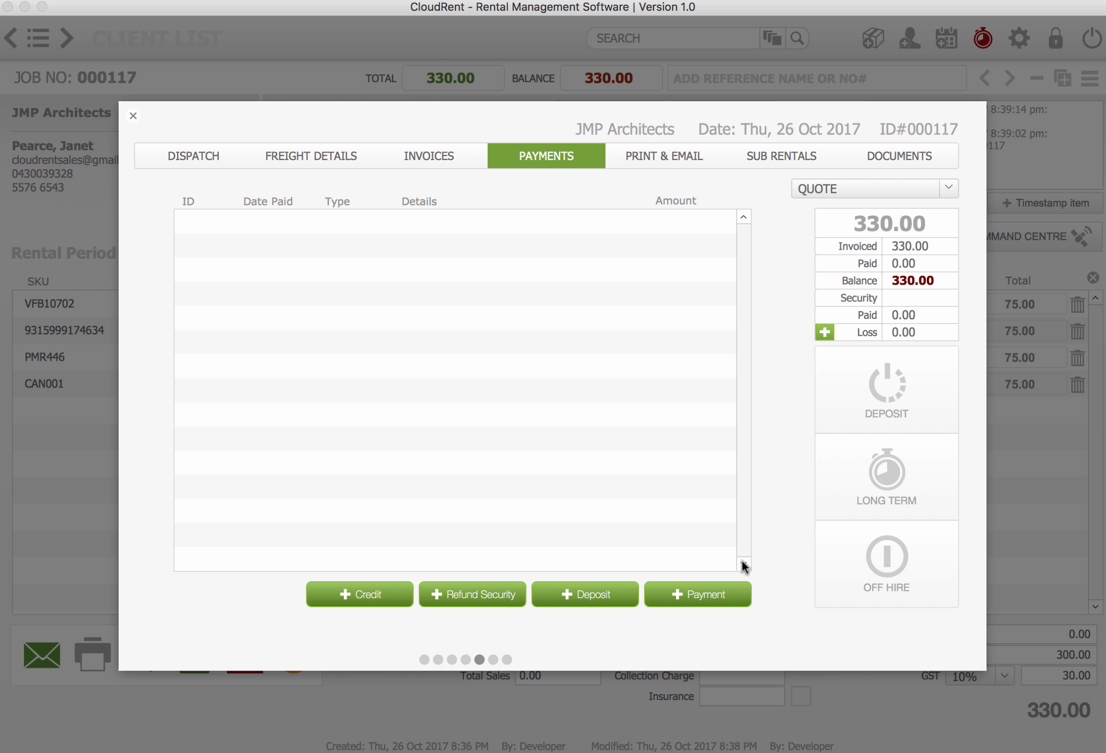
{"action": "left_click", "coordinate": [707, 595]}
{"action": "left_click", "coordinate": [476, 263]}
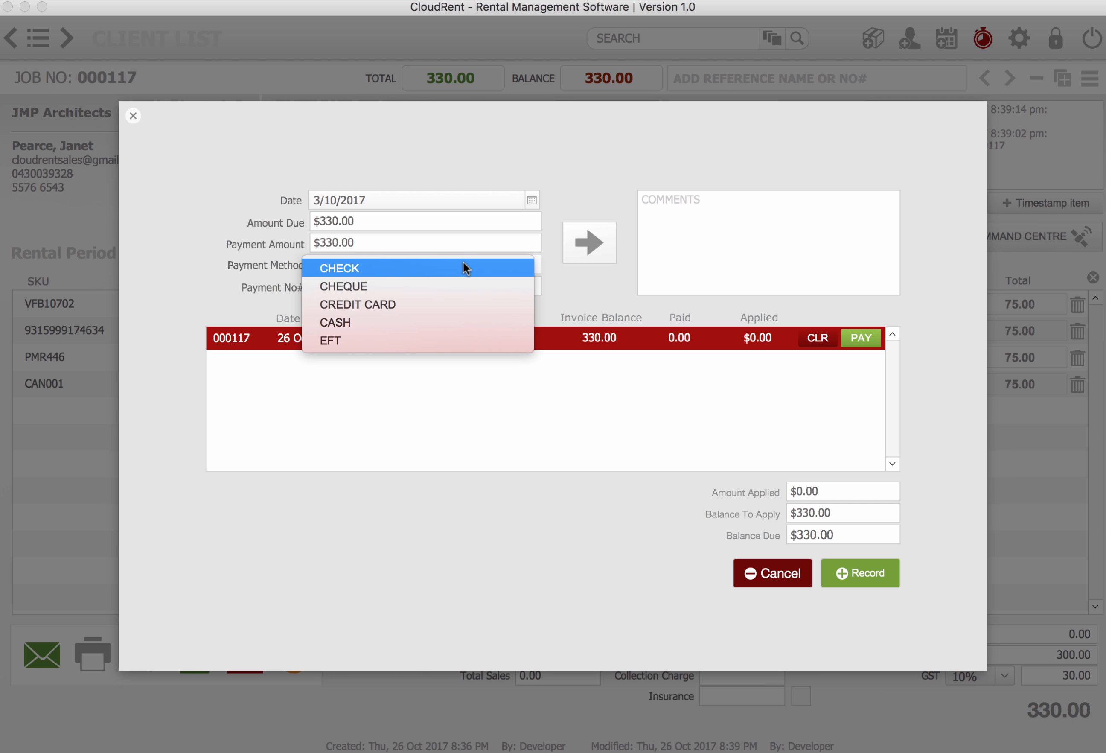
{"action": "left_click", "coordinate": [858, 380]}
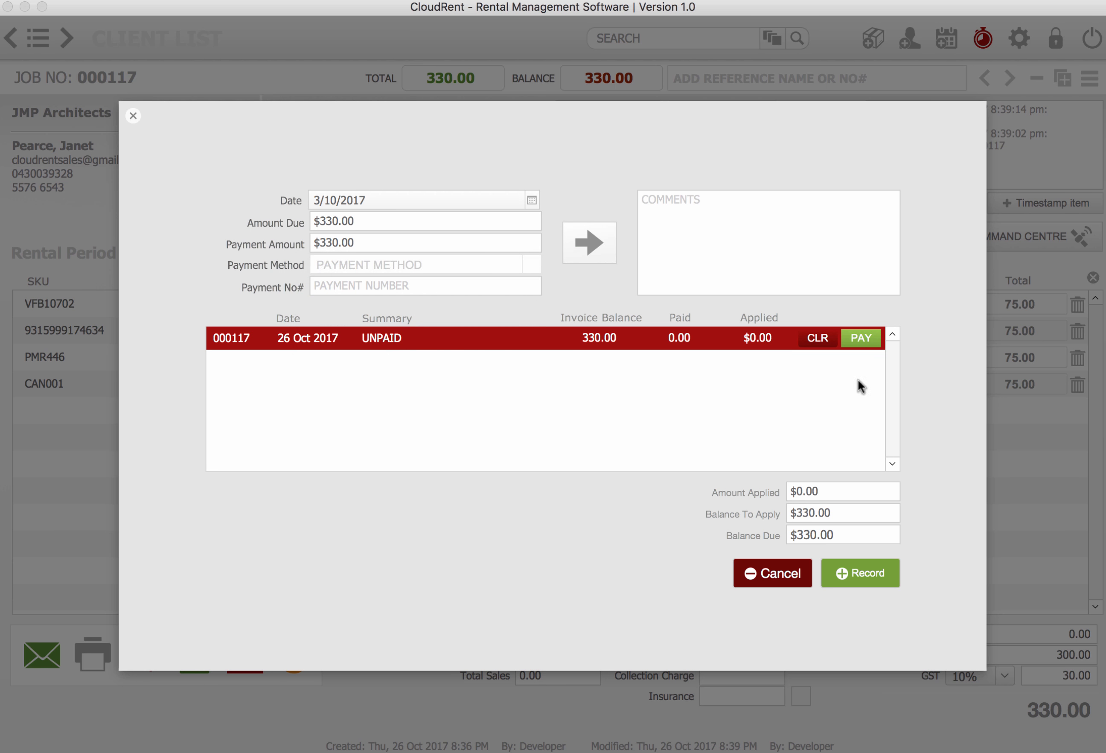
{"action": "left_click", "coordinate": [861, 337]}
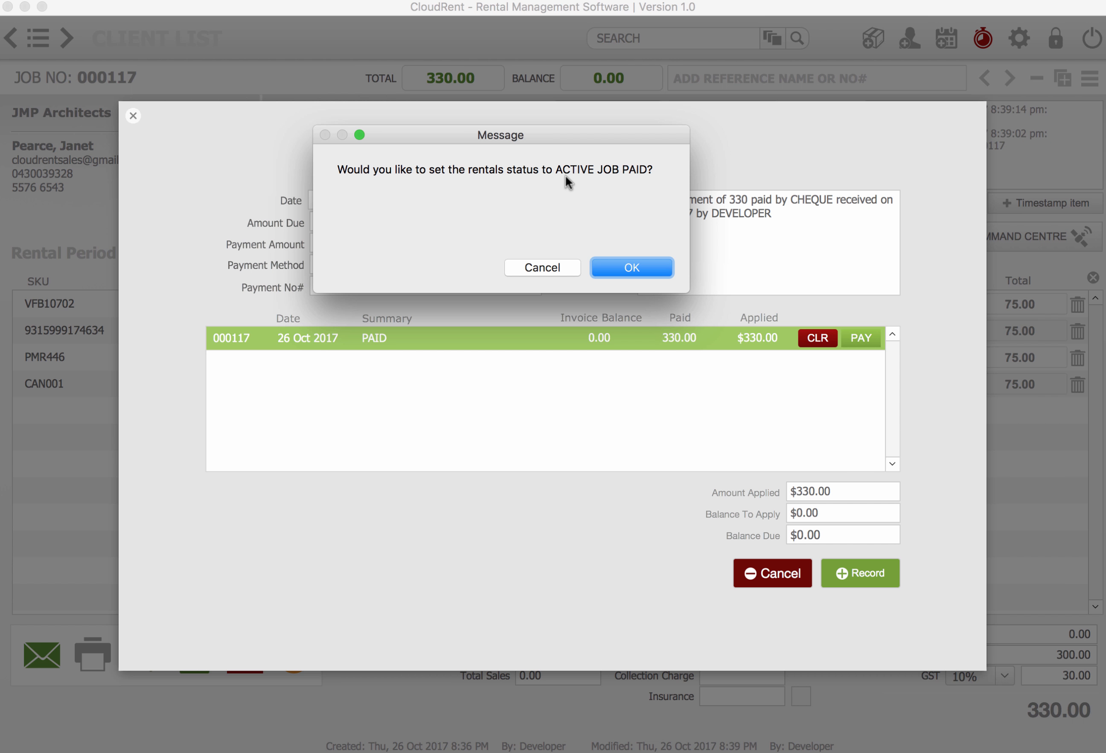
Set the rental status to ACTIVE JOB PAID, then record the payment with an emailed receipt.
{"action": "left_click", "coordinate": [613, 268]}
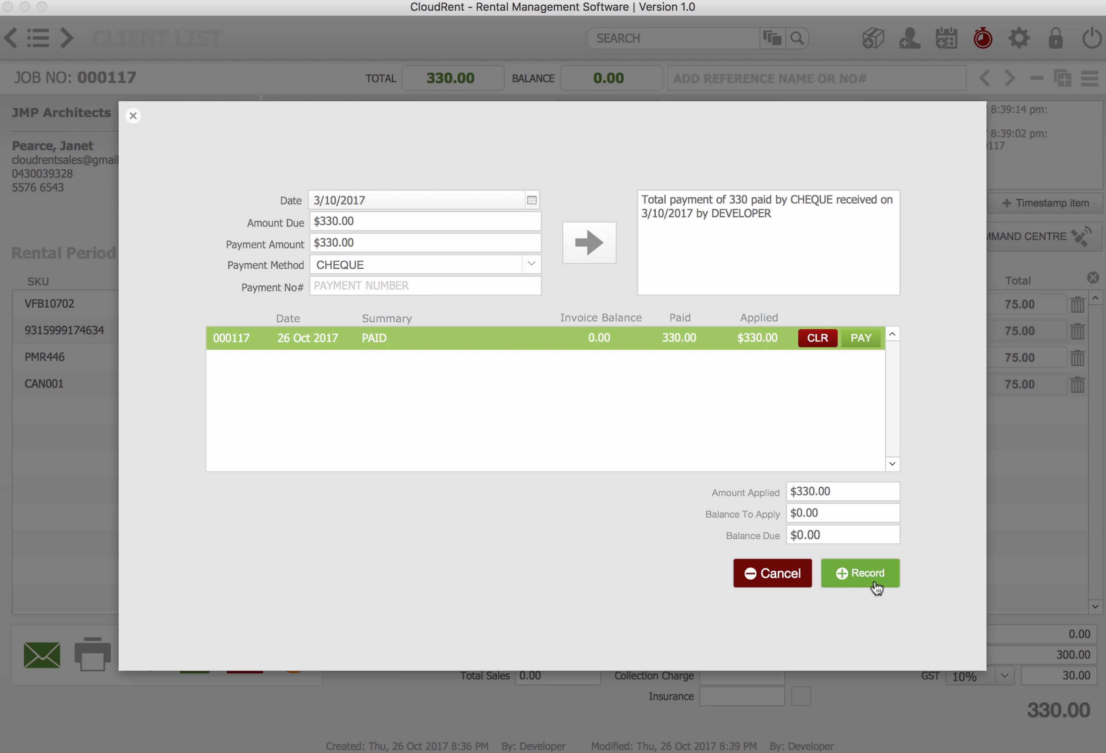
{"action": "left_click", "coordinate": [862, 578]}
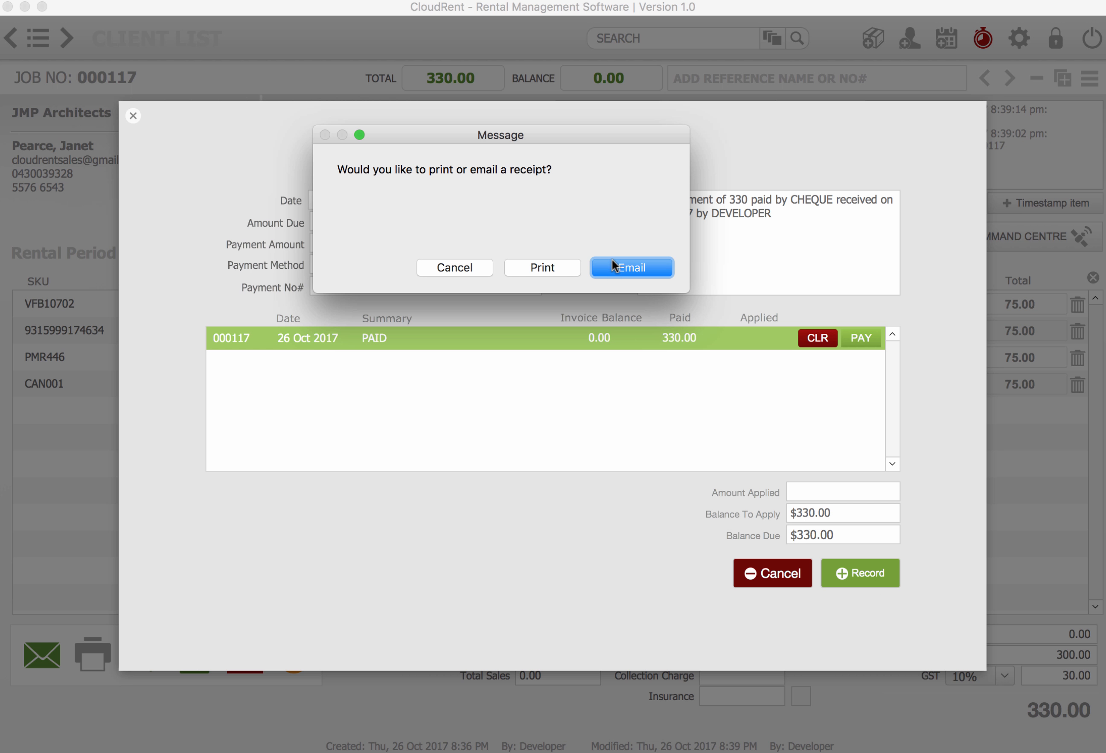
{"action": "left_click", "coordinate": [612, 265]}
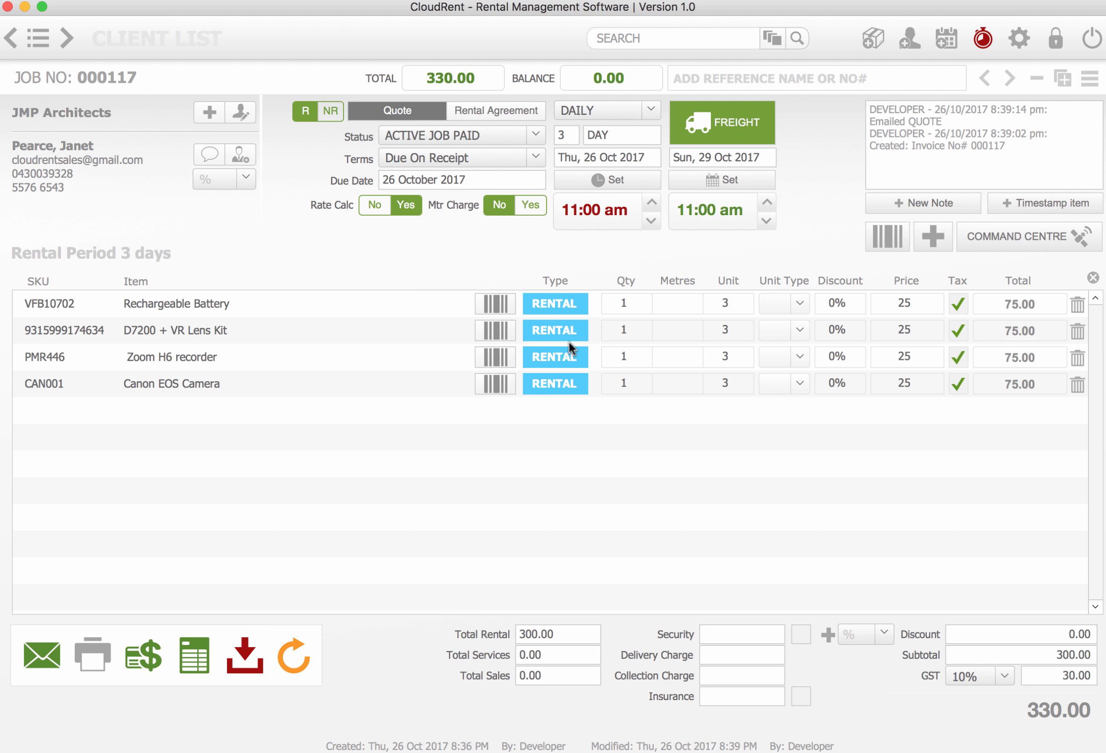
View the job's pending sub rentals and review the payment receipt received by email.
{"action": "left_click", "coordinate": [245, 657]}
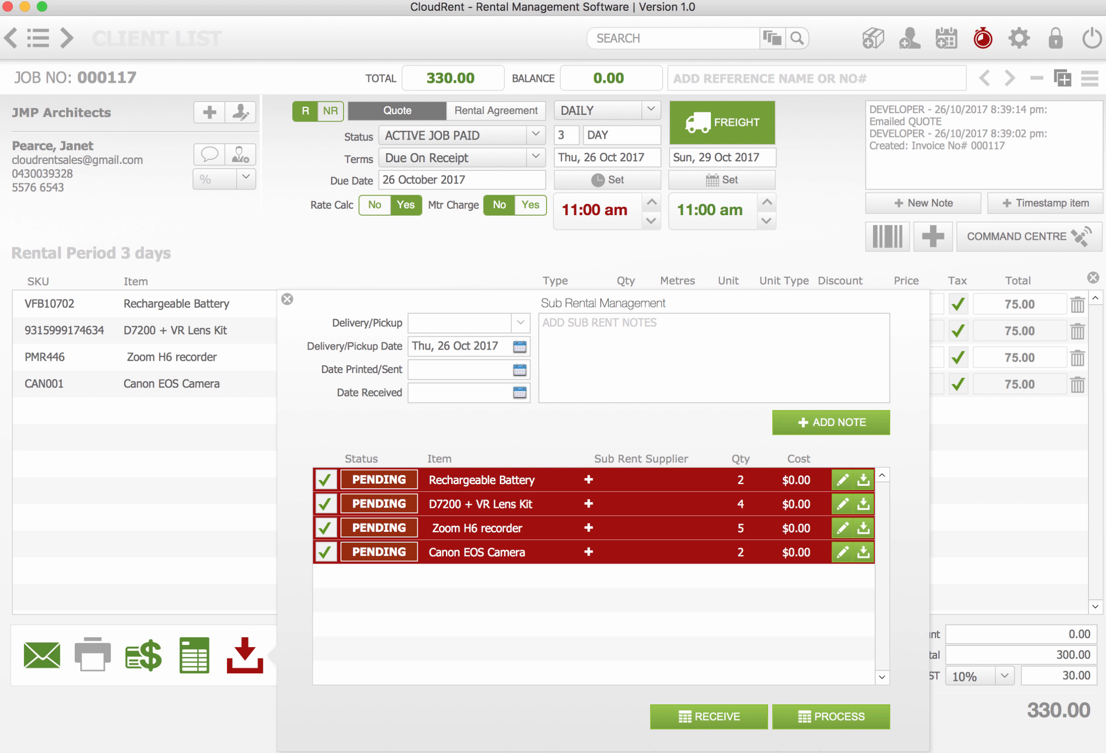
{"action": "left_click", "coordinate": [1102, 34]}
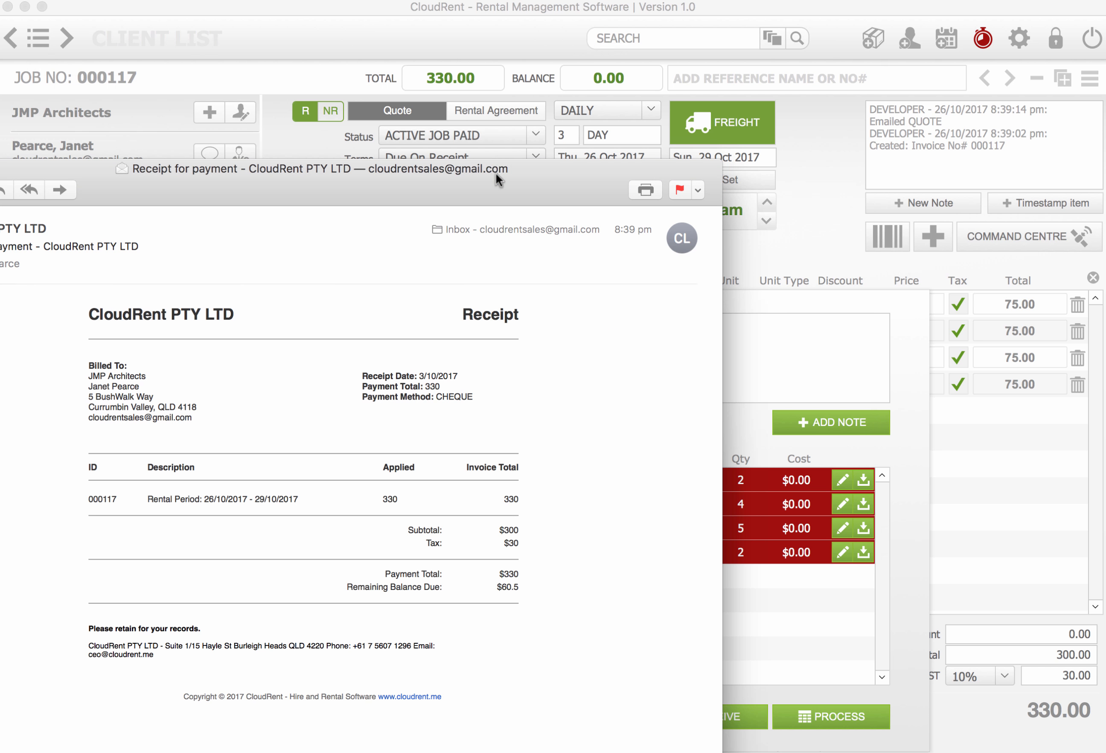
{"action": "left_click_drag", "start_coordinate": [496, 173], "coordinate": [662, 60]}
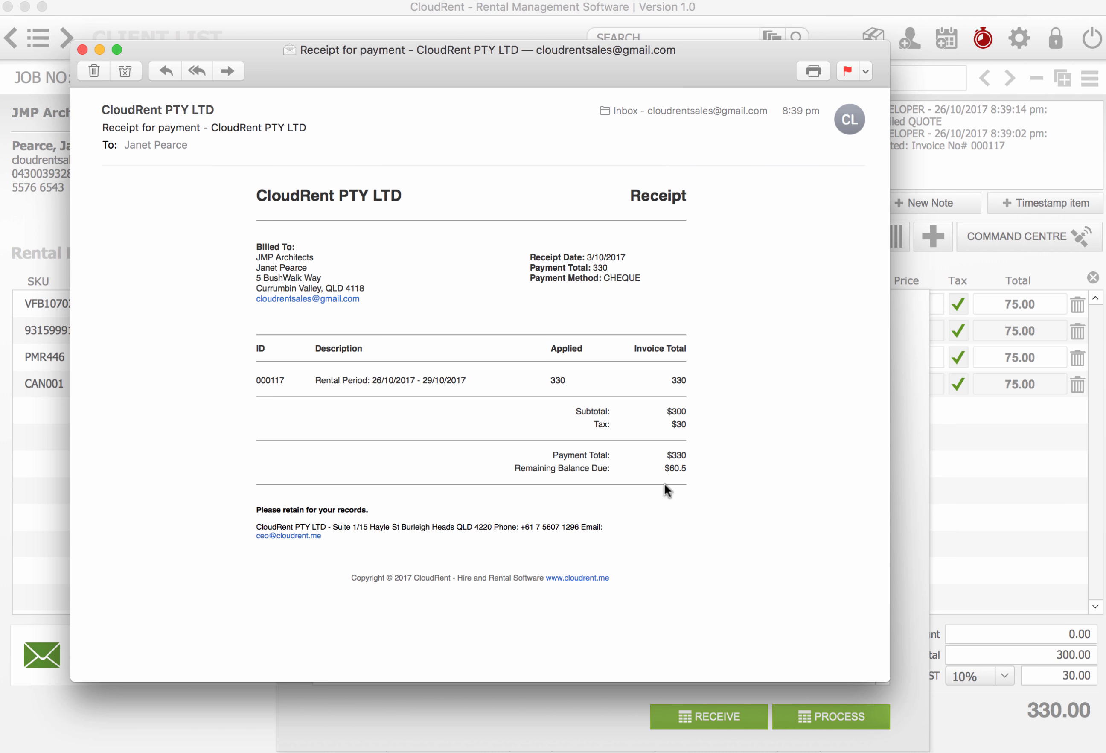
{"action": "left_click_drag", "start_coordinate": [703, 523], "coordinate": [701, 560]}
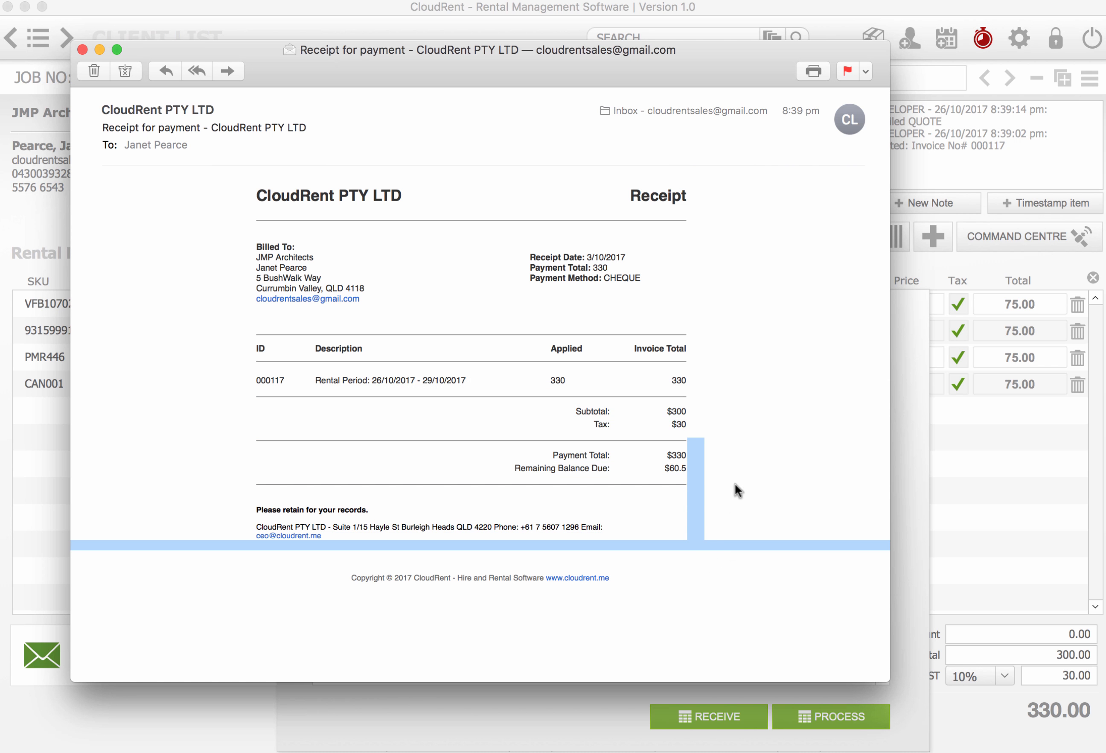
Close the receipt email, assign Pink Boots Hire as the Rechargeable Battery's sub rent supplier, and close the sub rental management.
{"action": "left_click", "coordinate": [714, 426]}
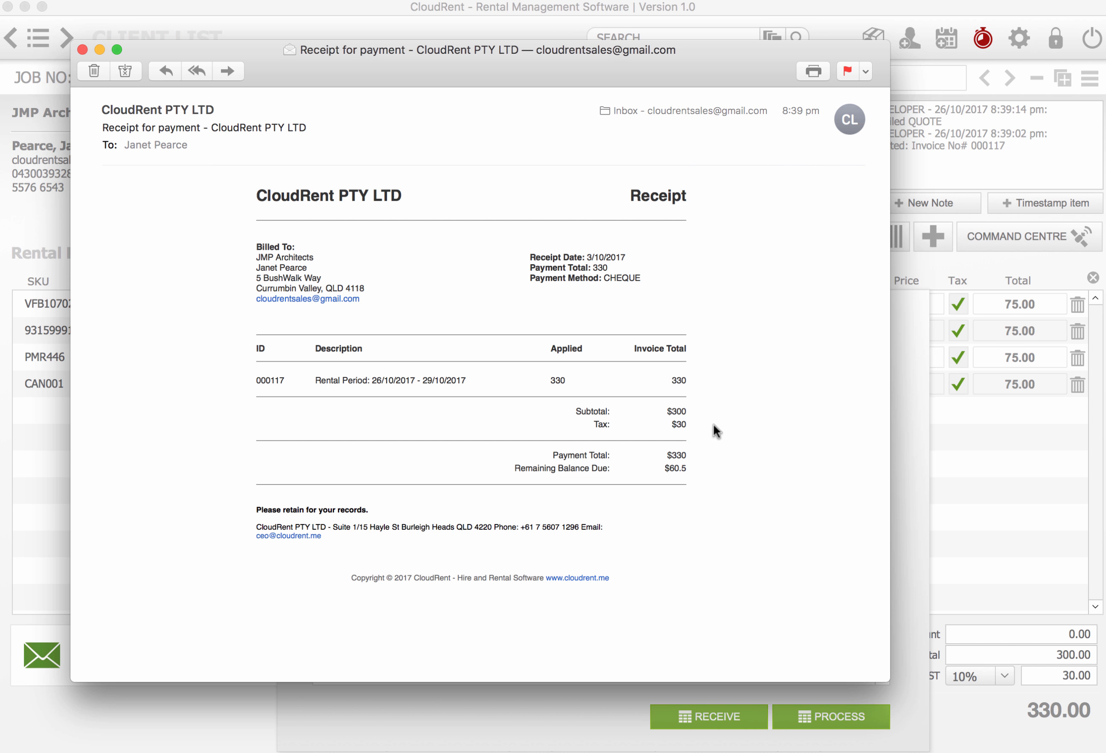
{"action": "left_click", "coordinate": [82, 49]}
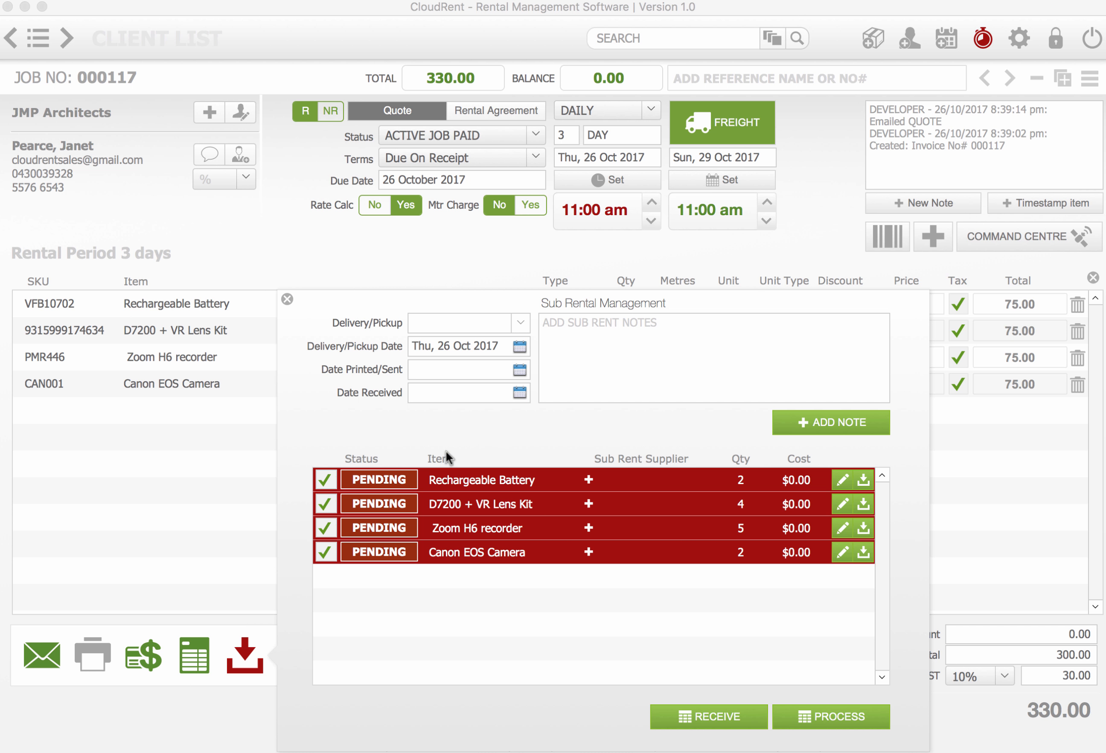
{"action": "left_click", "coordinate": [588, 481]}
{"action": "left_click", "coordinate": [588, 481]}
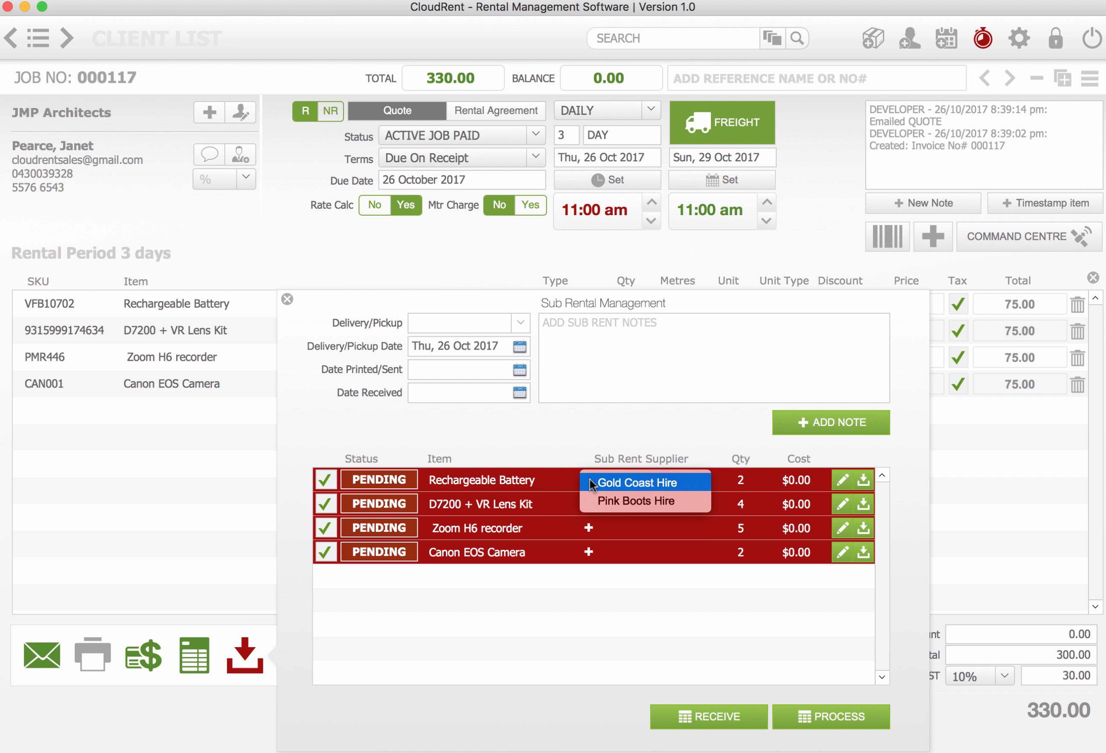
{"action": "left_click", "coordinate": [611, 501]}
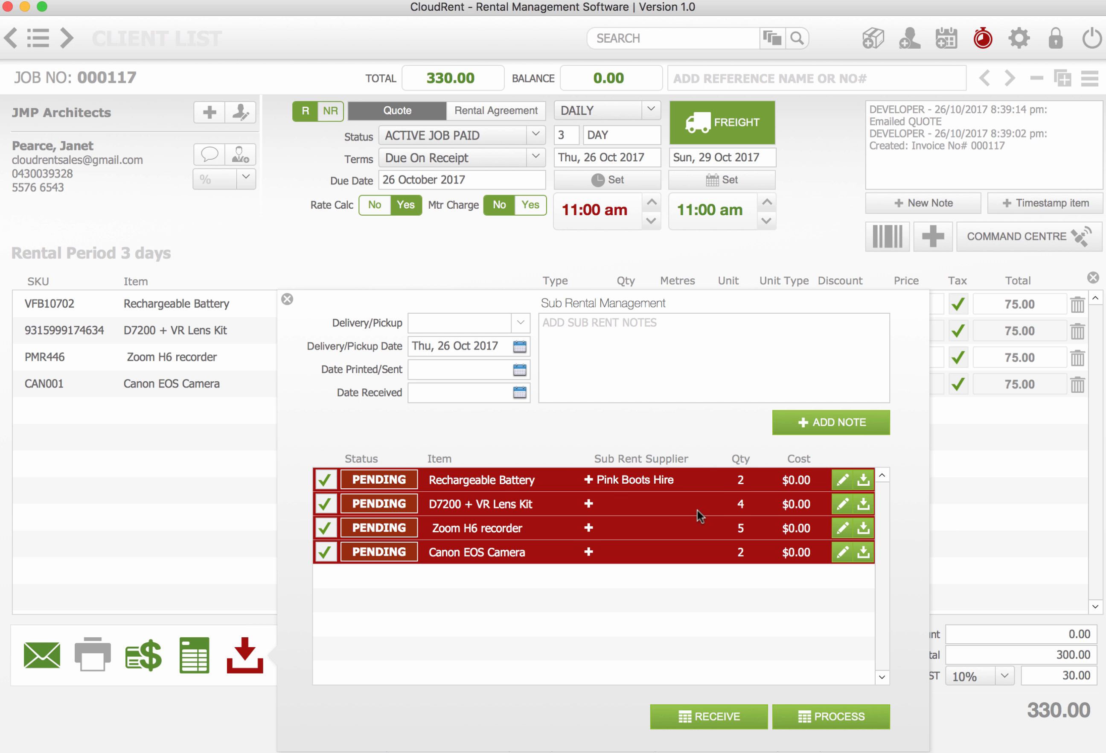
{"action": "left_click", "coordinate": [514, 321]}
{"action": "left_click", "coordinate": [488, 347]}
{"action": "left_click", "coordinate": [287, 299]}
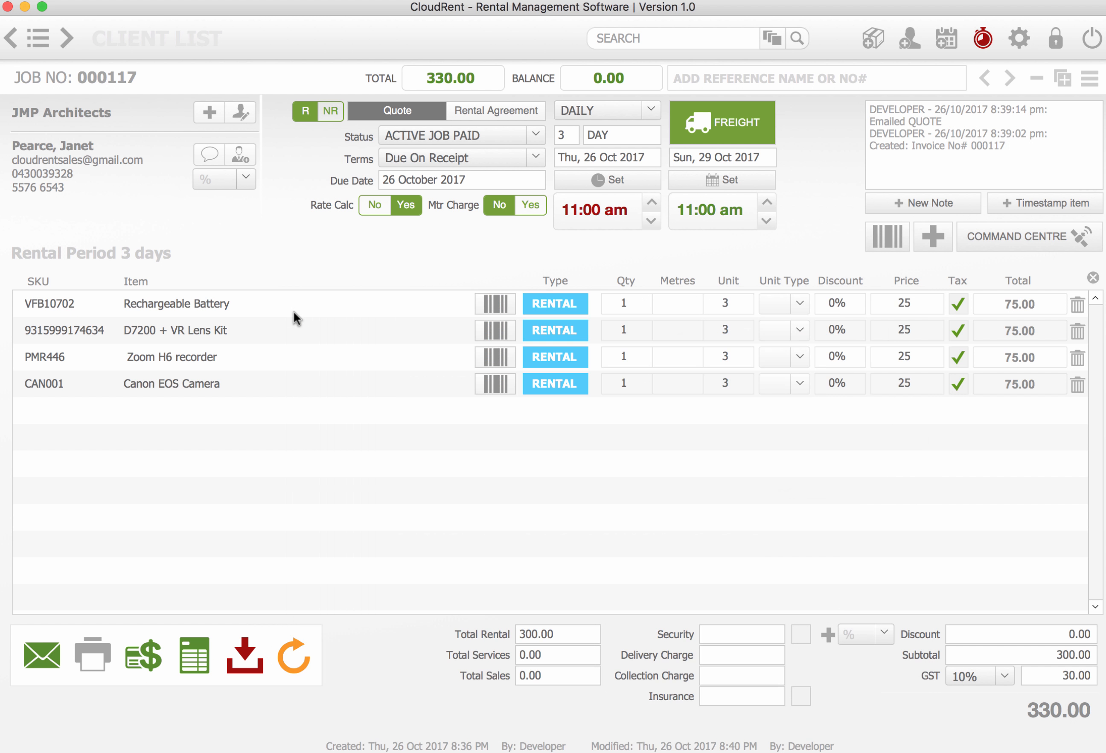
View the Canon EOS Camera [1] kit's inventory details, rates and kit items, and the components available to add.
{"action": "left_click", "coordinate": [37, 38]}
{"action": "left_click", "coordinate": [108, 152]}
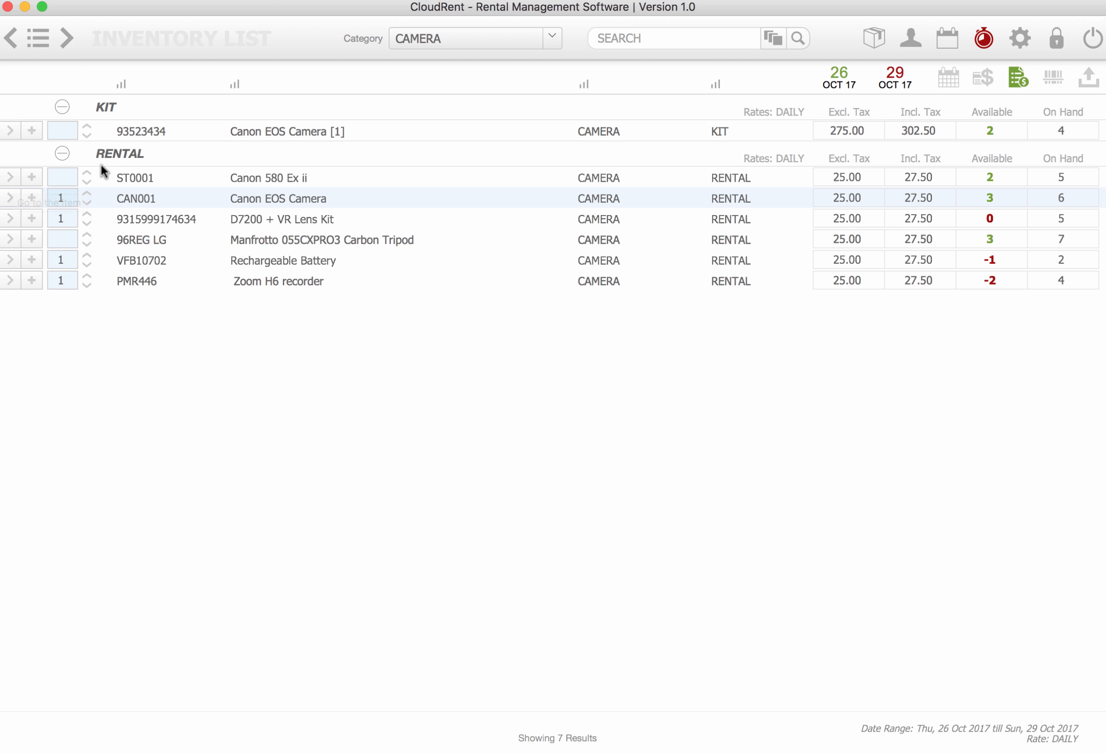
{"action": "left_click", "coordinate": [12, 131]}
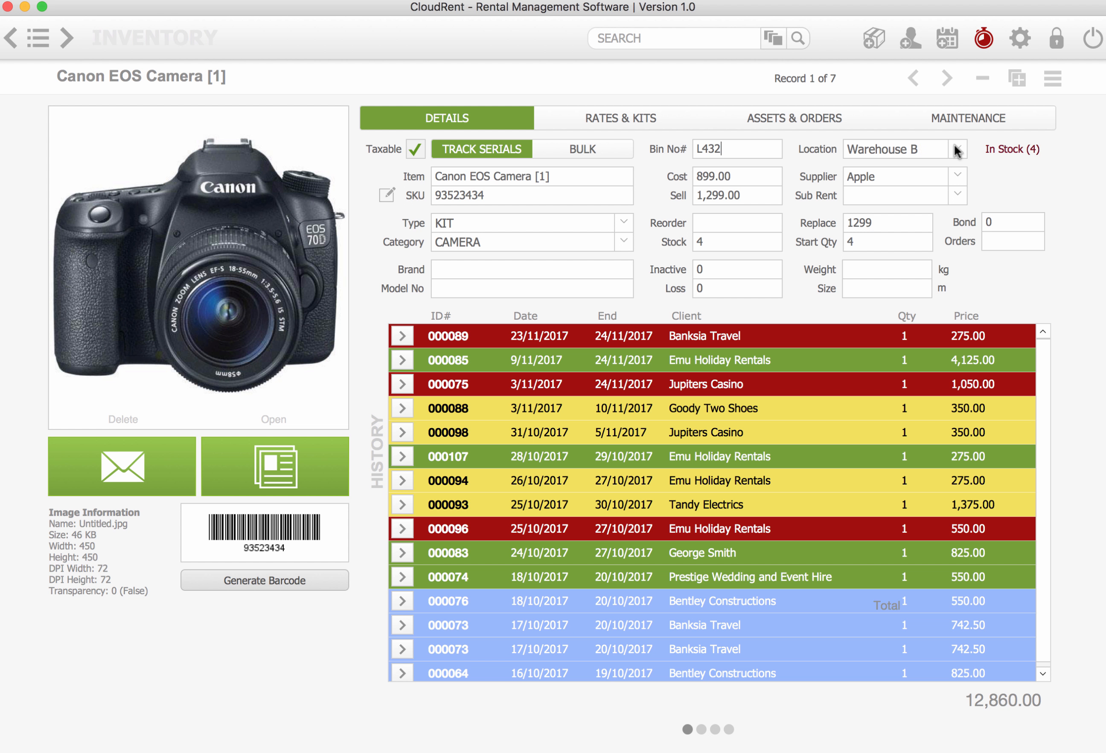
{"action": "left_click", "coordinate": [645, 126]}
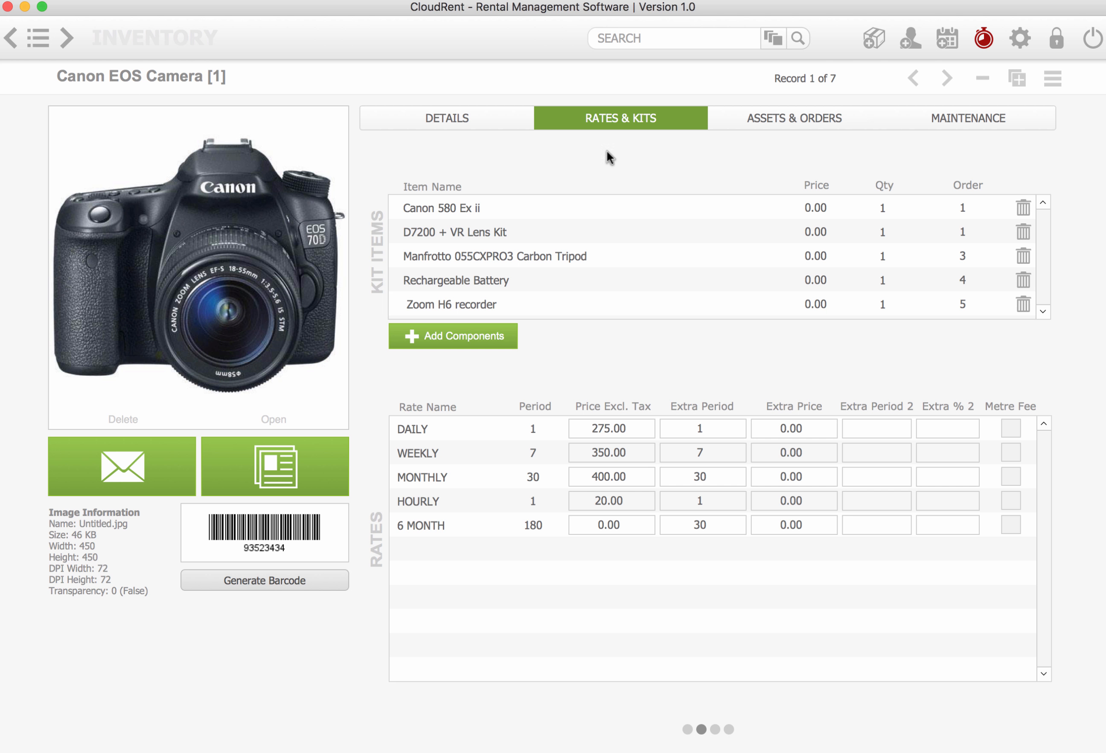
{"action": "left_click", "coordinate": [428, 341]}
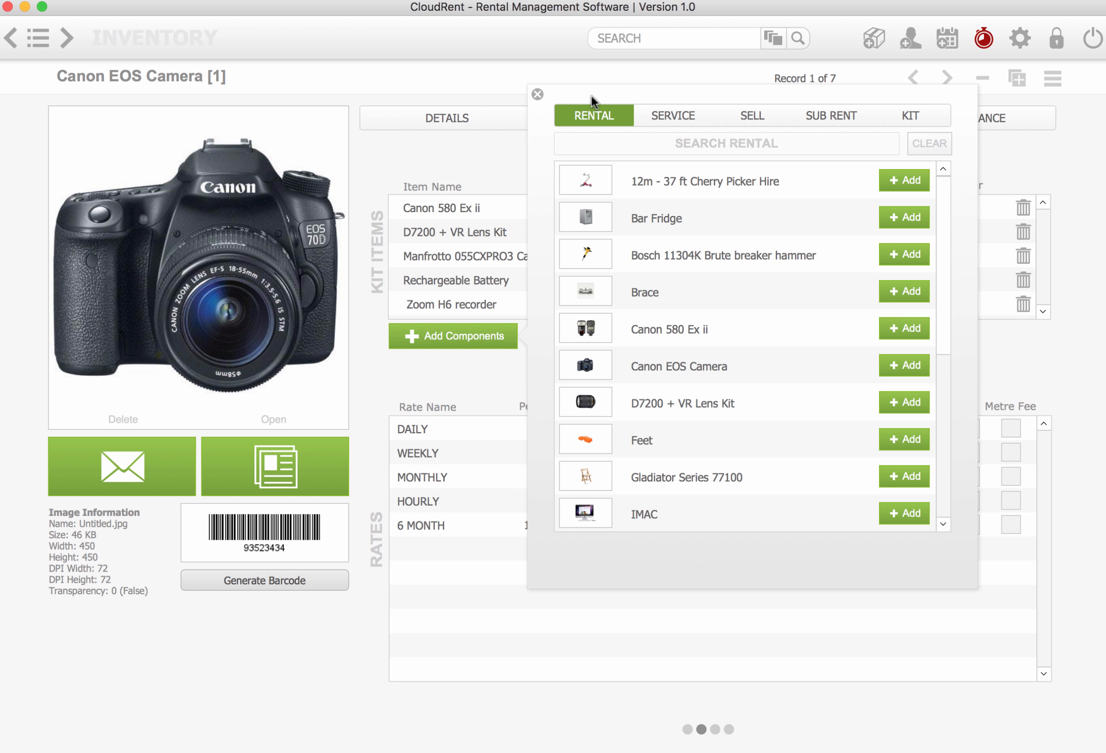
{"action": "left_click", "coordinate": [538, 94]}
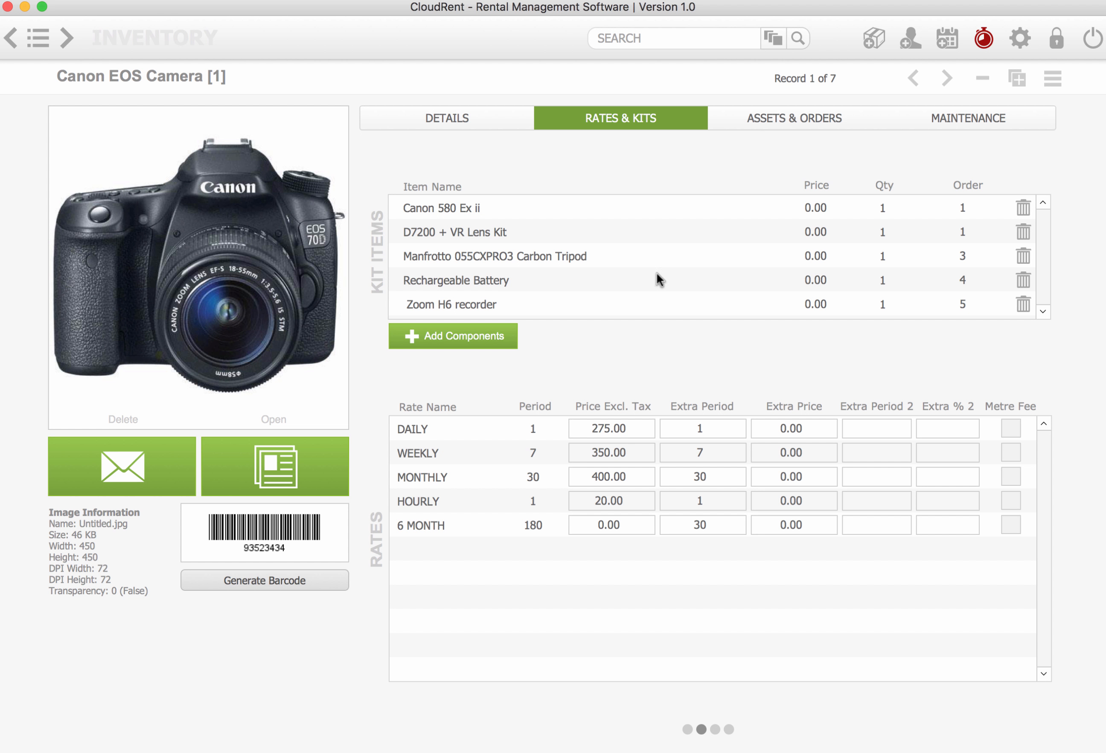
Deactivate the Canon EOS Camera [1] asset with a maintenance record for "Broken lense", dismissing the booking report.
{"action": "left_click", "coordinate": [771, 124]}
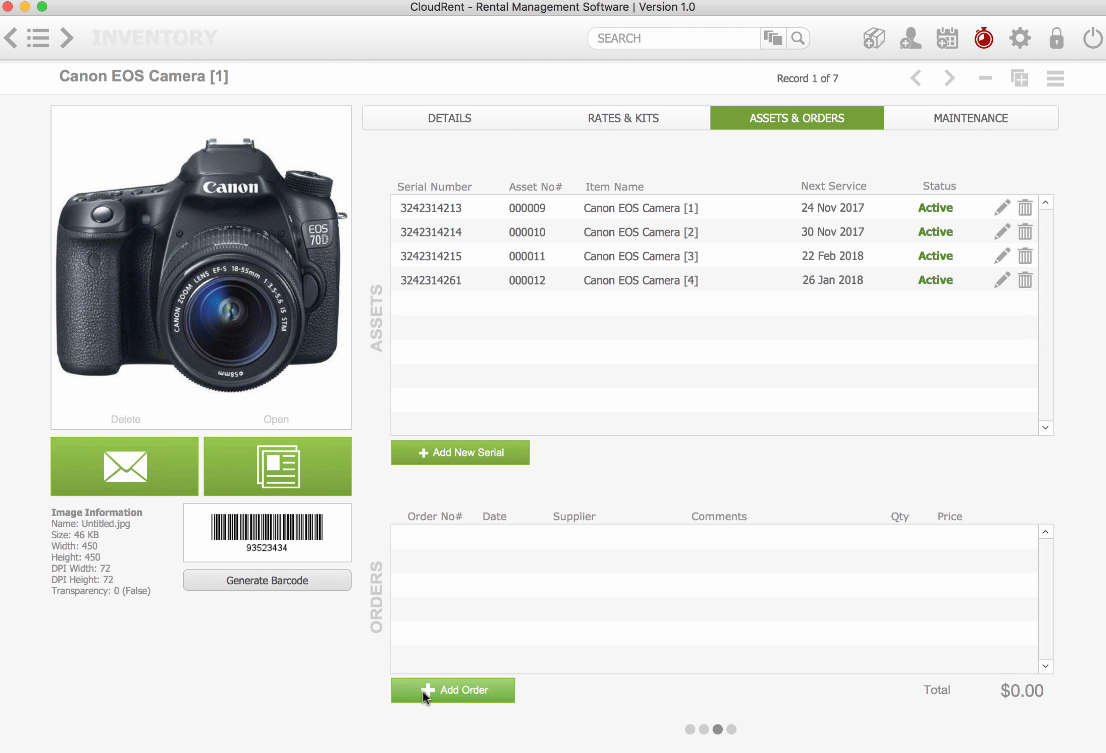
{"action": "left_click", "coordinate": [998, 207]}
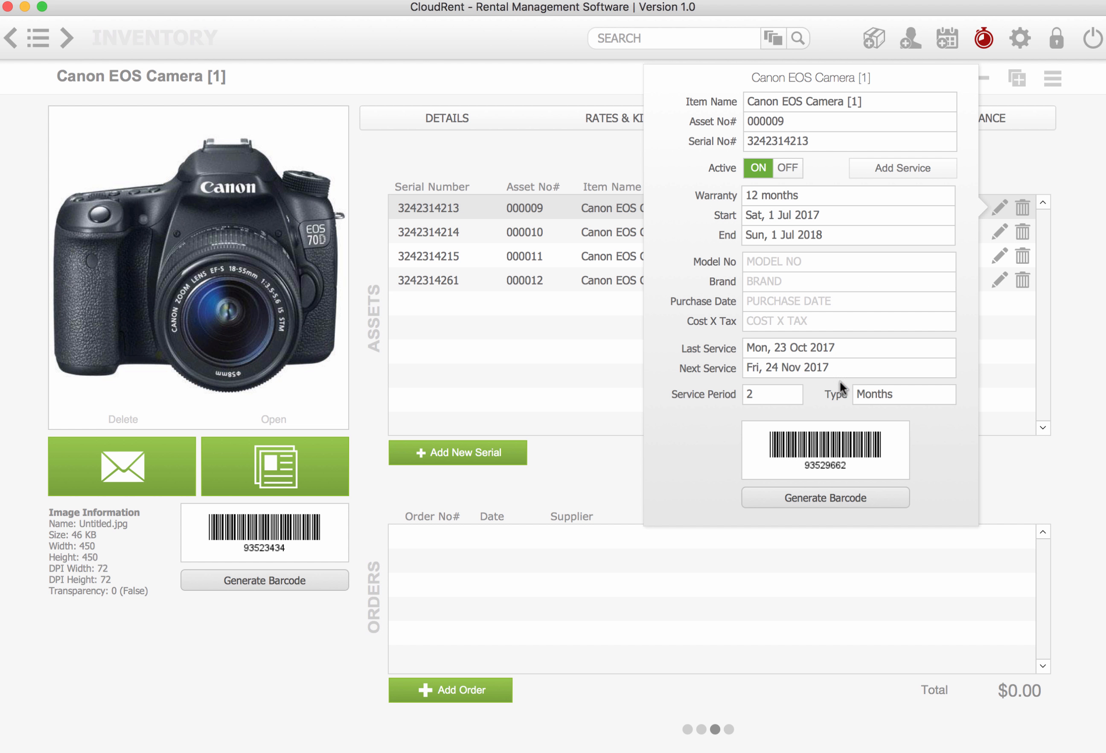
{"action": "left_click", "coordinate": [889, 503]}
{"action": "left_click", "coordinate": [792, 166]}
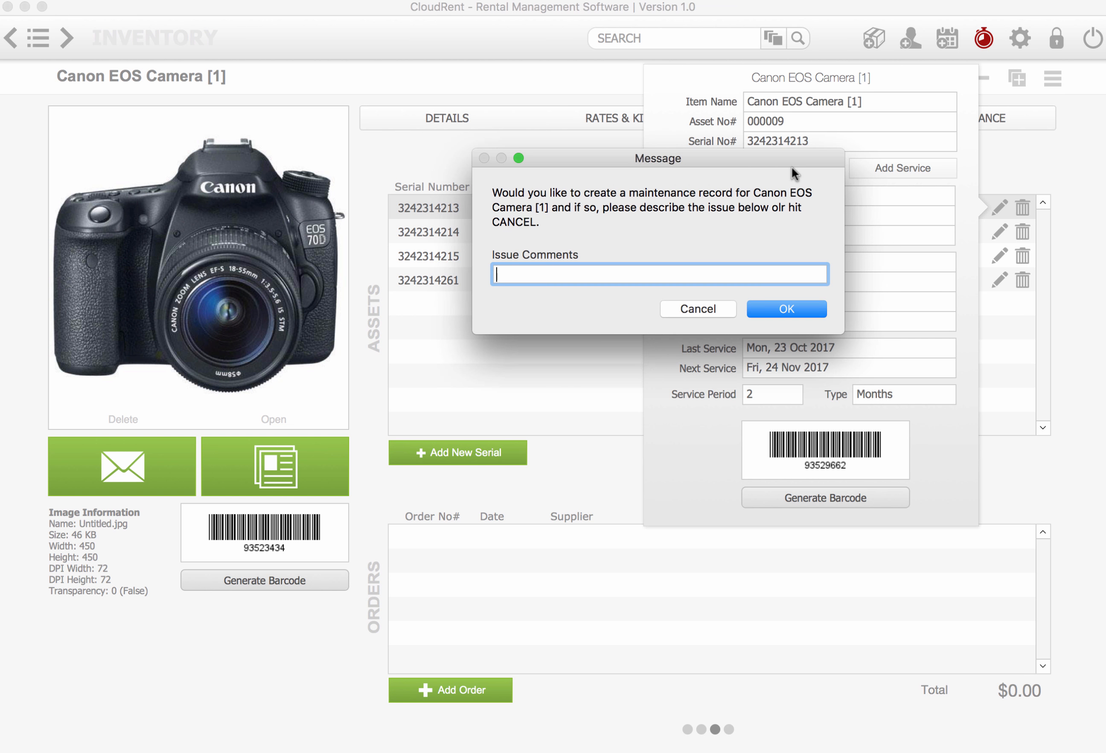
{"action": "type", "text": "Broken lense"}
{"action": "left_click", "coordinate": [810, 303]}
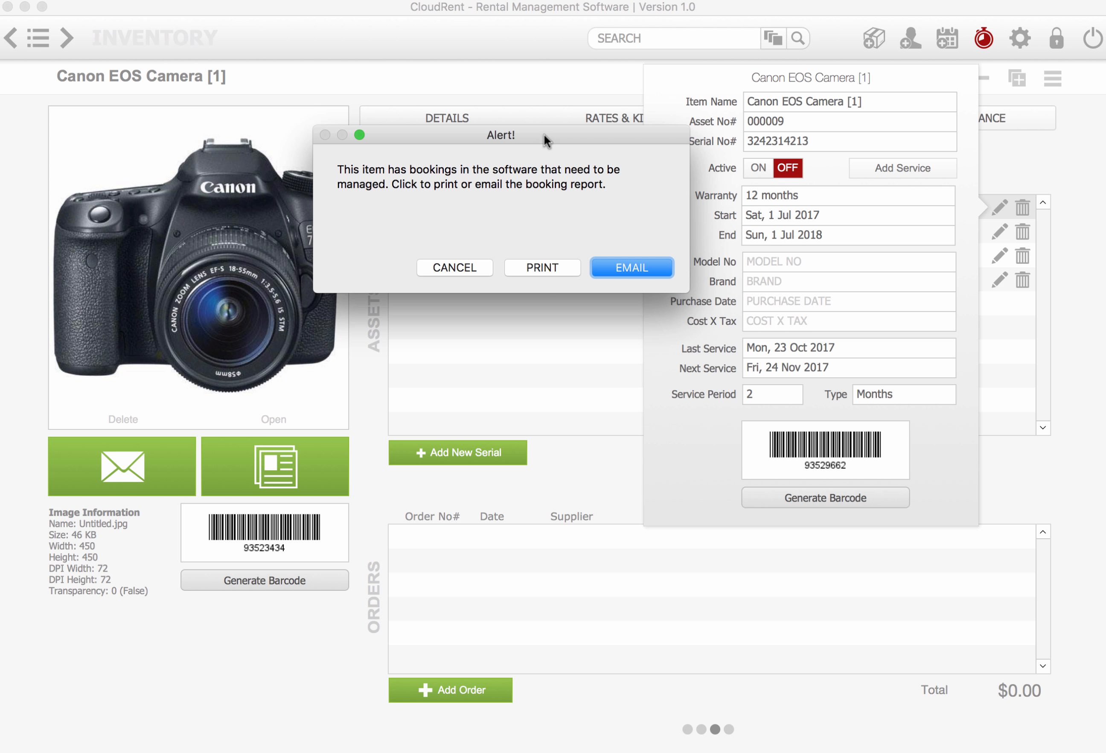
{"action": "left_click_drag", "start_coordinate": [544, 134], "coordinate": [586, 115]}
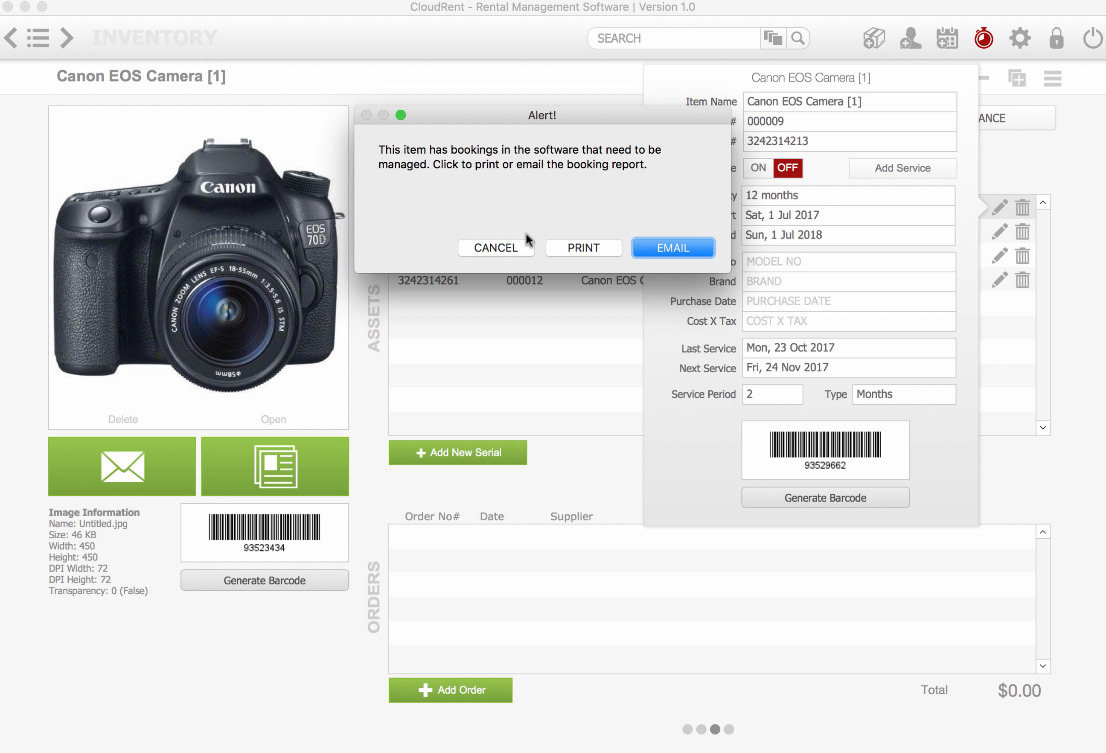
{"action": "left_click", "coordinate": [498, 254]}
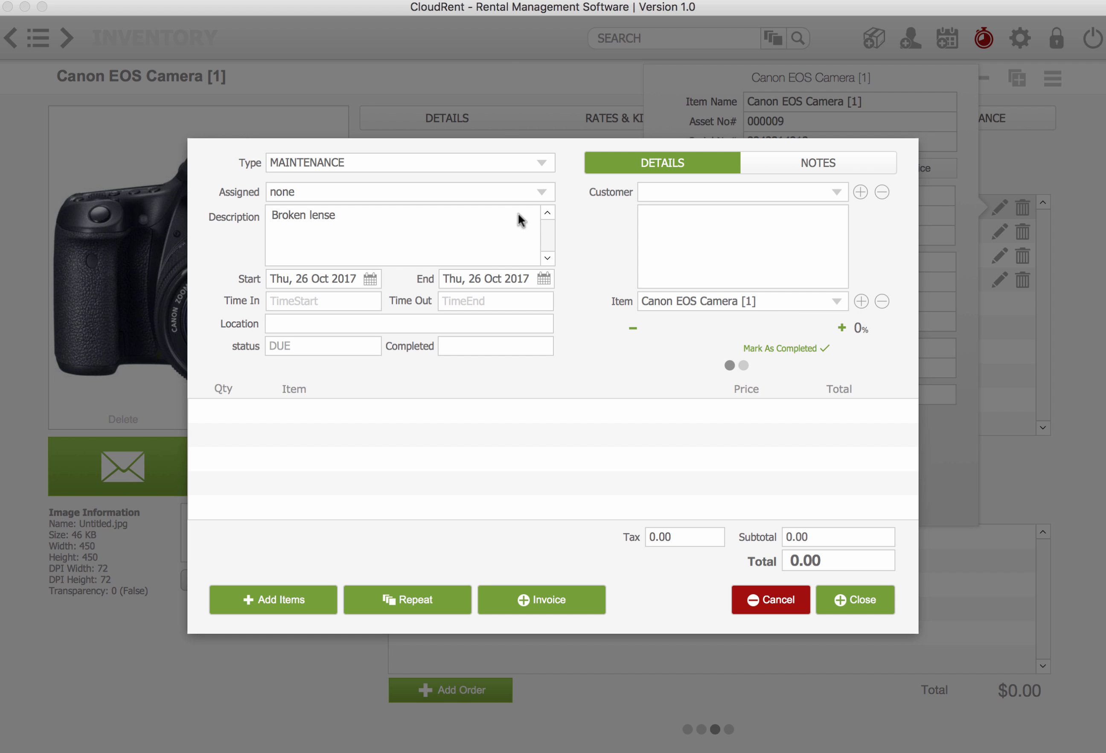
Assign the maintenance record to a staff member, set its customer to Goody Two Shoes, and check the linked item's details.
{"action": "left_click", "coordinate": [543, 192]}
{"action": "left_click", "coordinate": [344, 273]}
{"action": "left_click", "coordinate": [835, 192]}
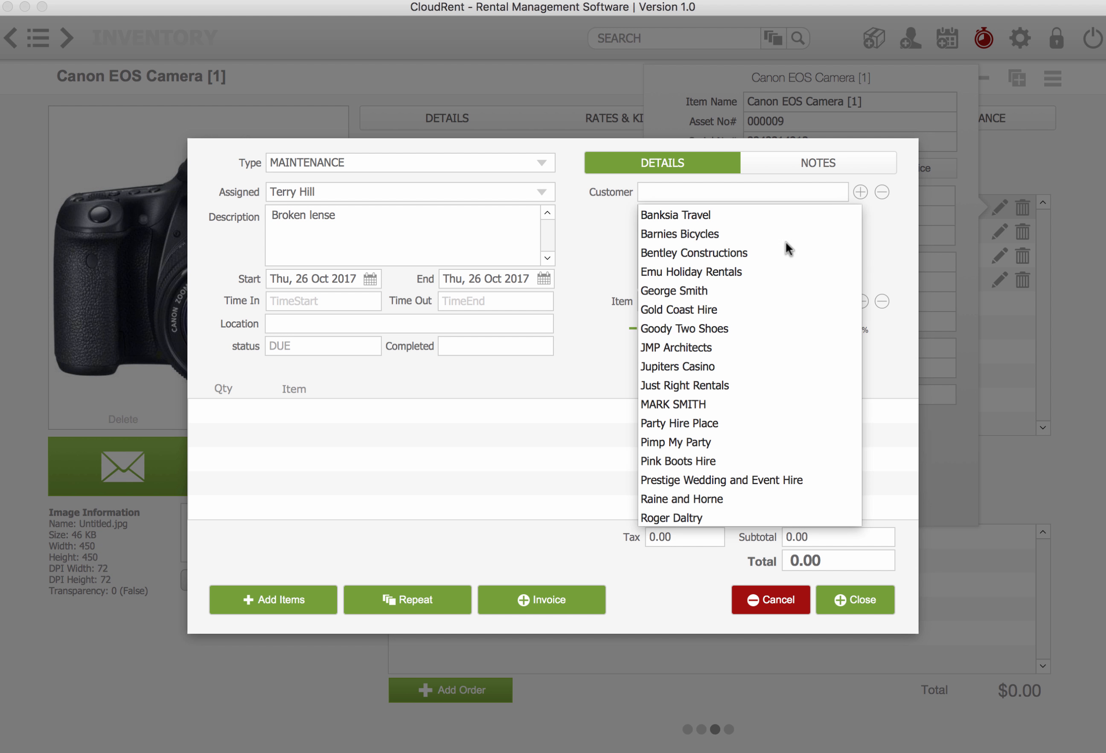
{"action": "left_click", "coordinate": [720, 334]}
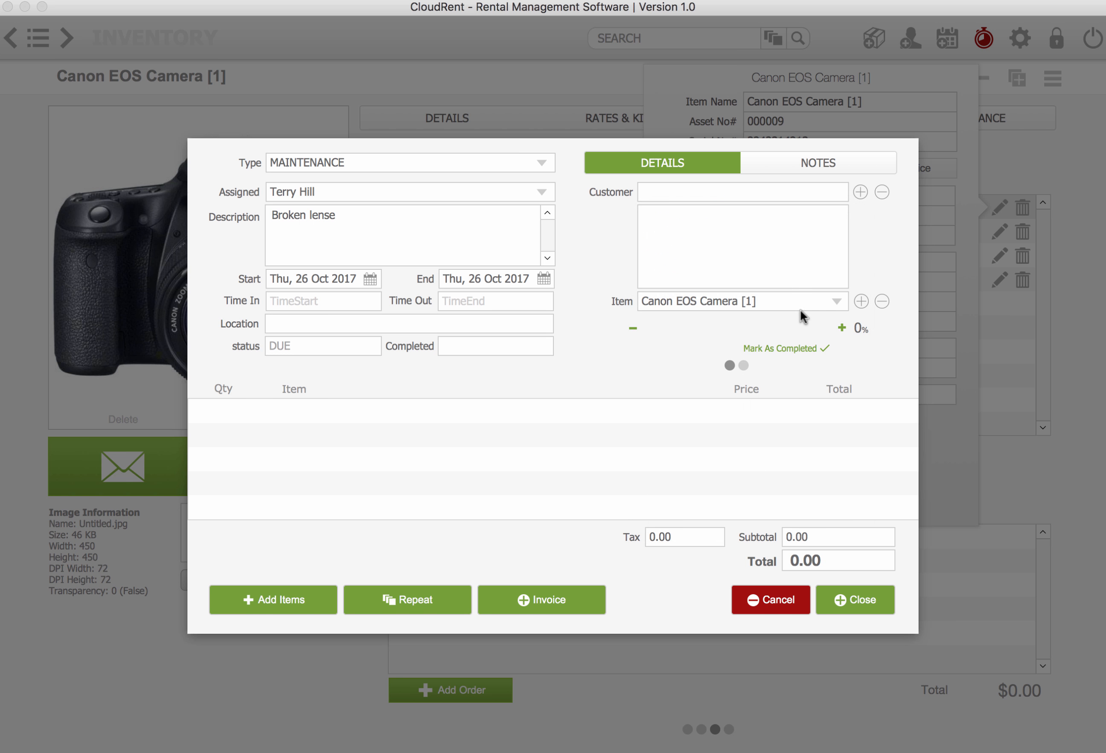
{"action": "left_click", "coordinate": [860, 302]}
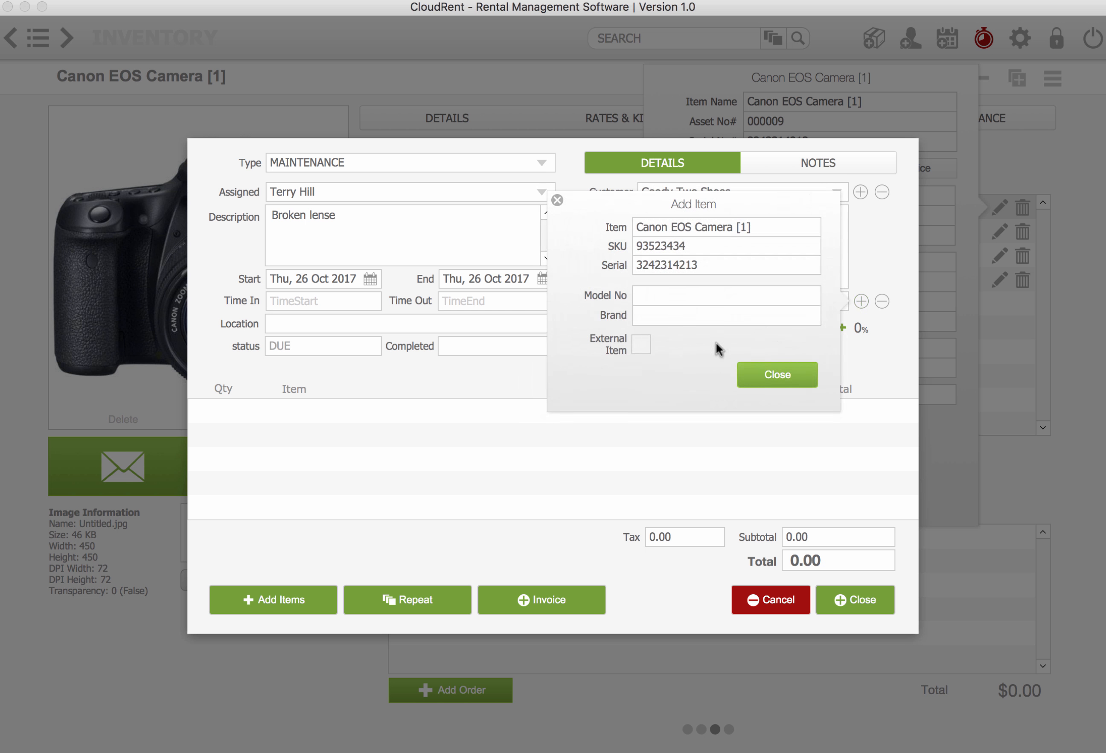
{"action": "left_click", "coordinate": [756, 371]}
Browse the service and sell items available for the maintenance record, then close the record and the asset details.
{"action": "left_click", "coordinate": [312, 600]}
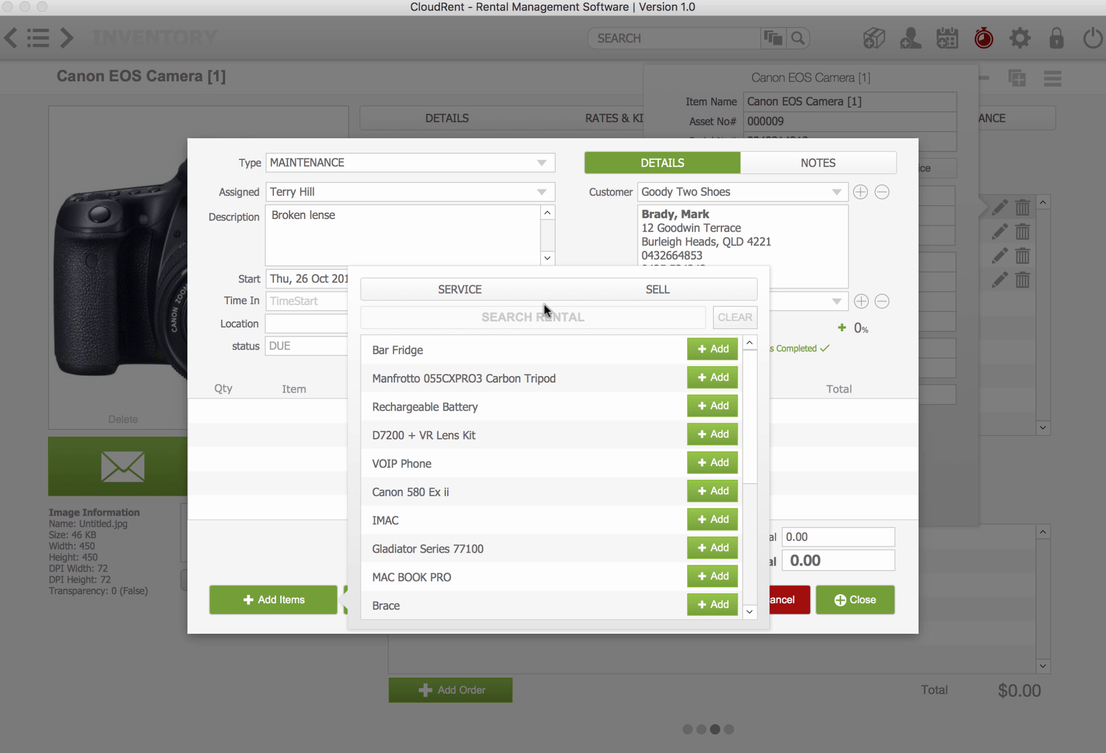
{"action": "left_click", "coordinate": [541, 289]}
{"action": "left_click", "coordinate": [654, 288]}
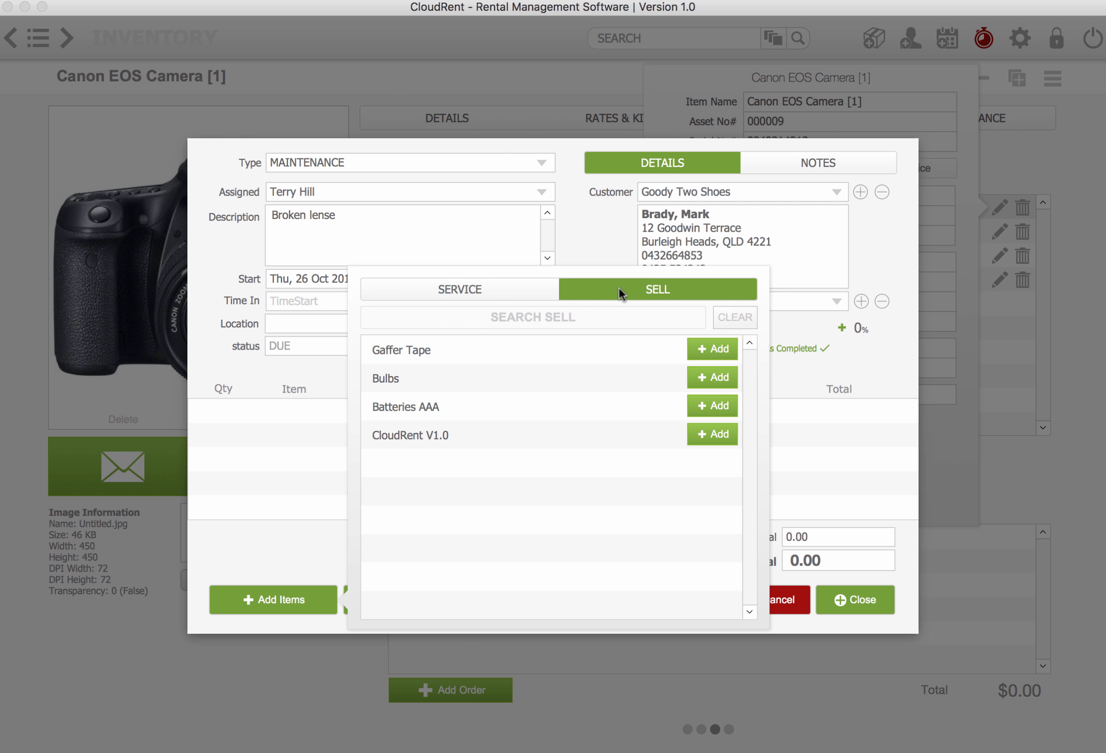
{"action": "left_click", "coordinate": [864, 601]}
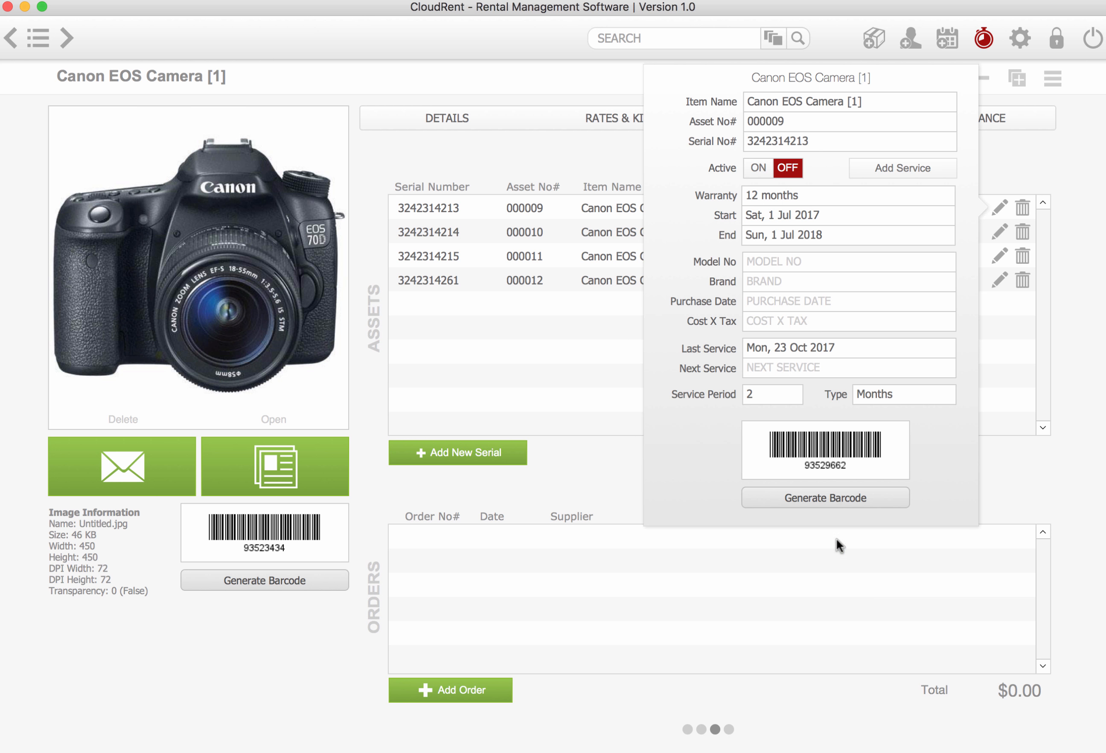
{"action": "left_click", "coordinate": [589, 155]}
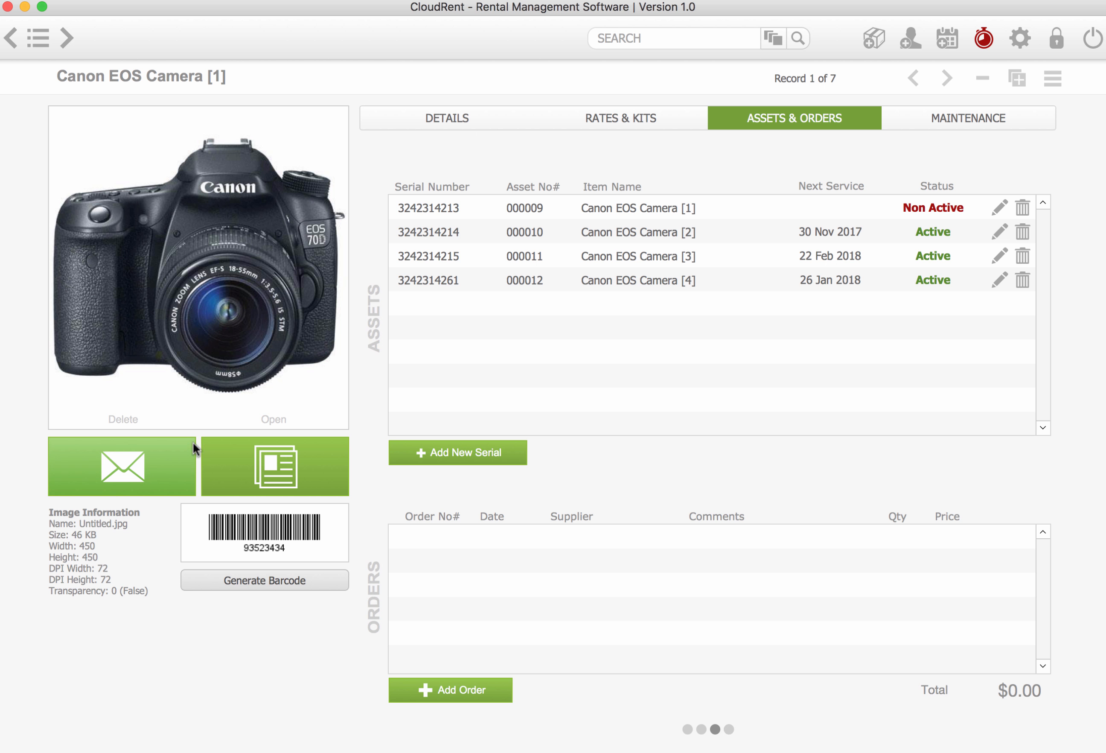
View the camera kit's product description and preview its brochure email, discarding the draft without saving.
{"action": "left_click", "coordinate": [265, 461]}
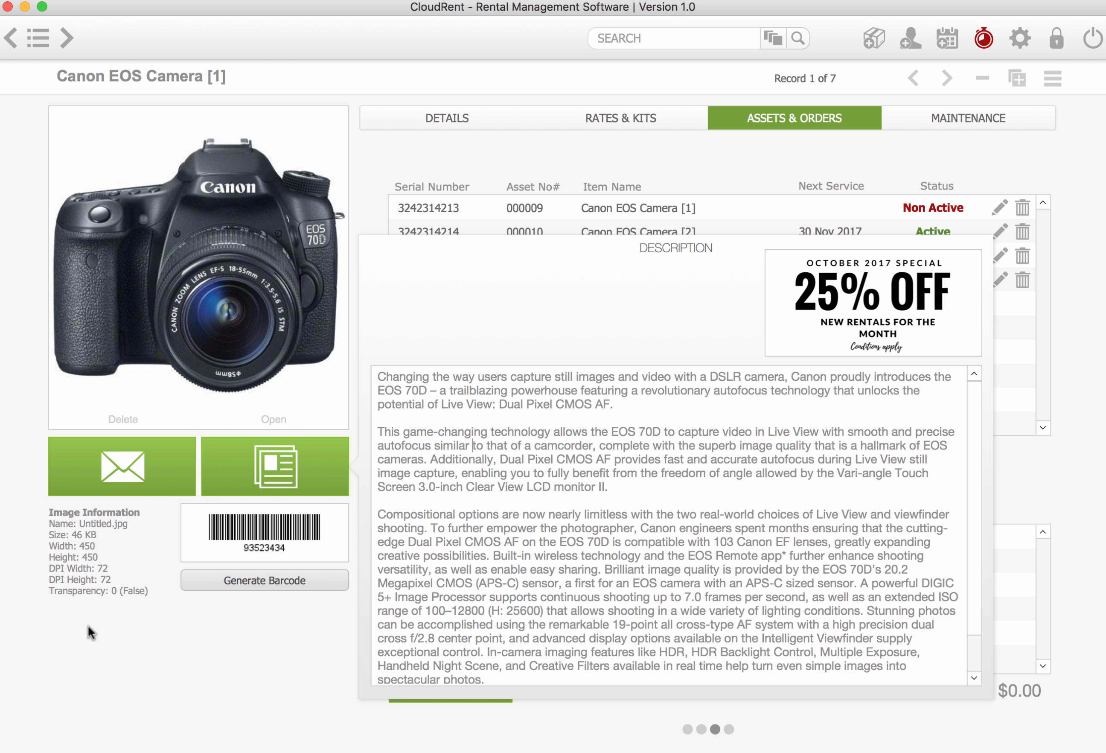
{"action": "left_click", "coordinate": [85, 663]}
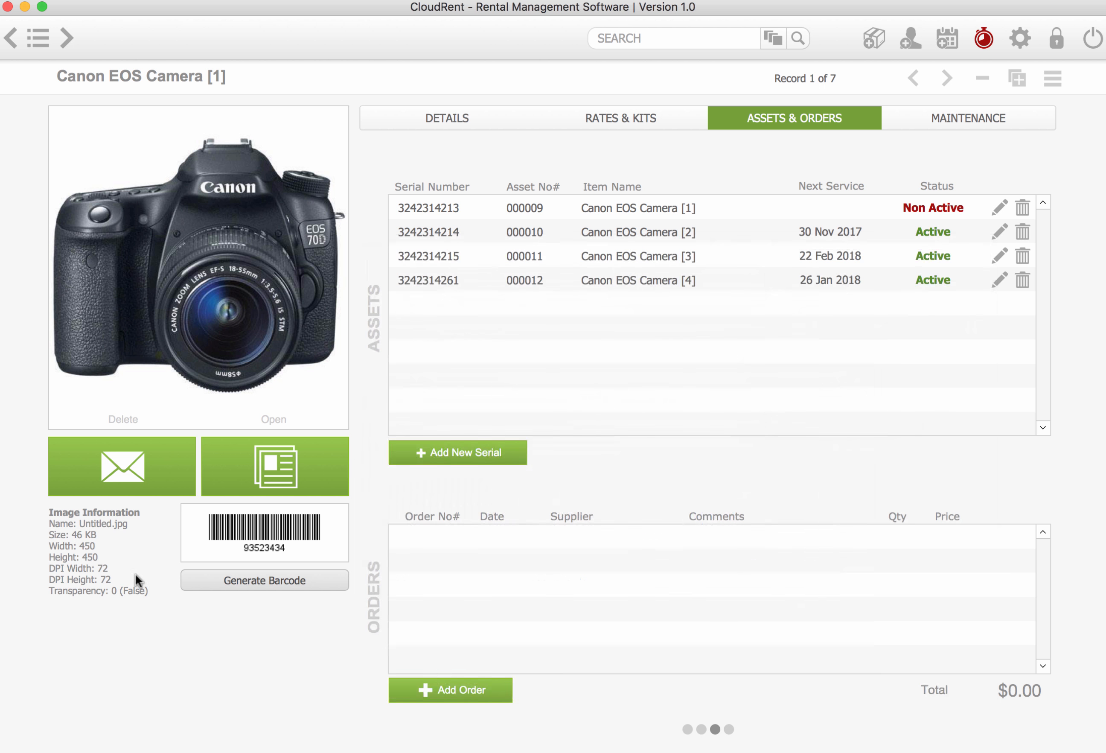
{"action": "left_click", "coordinate": [155, 483]}
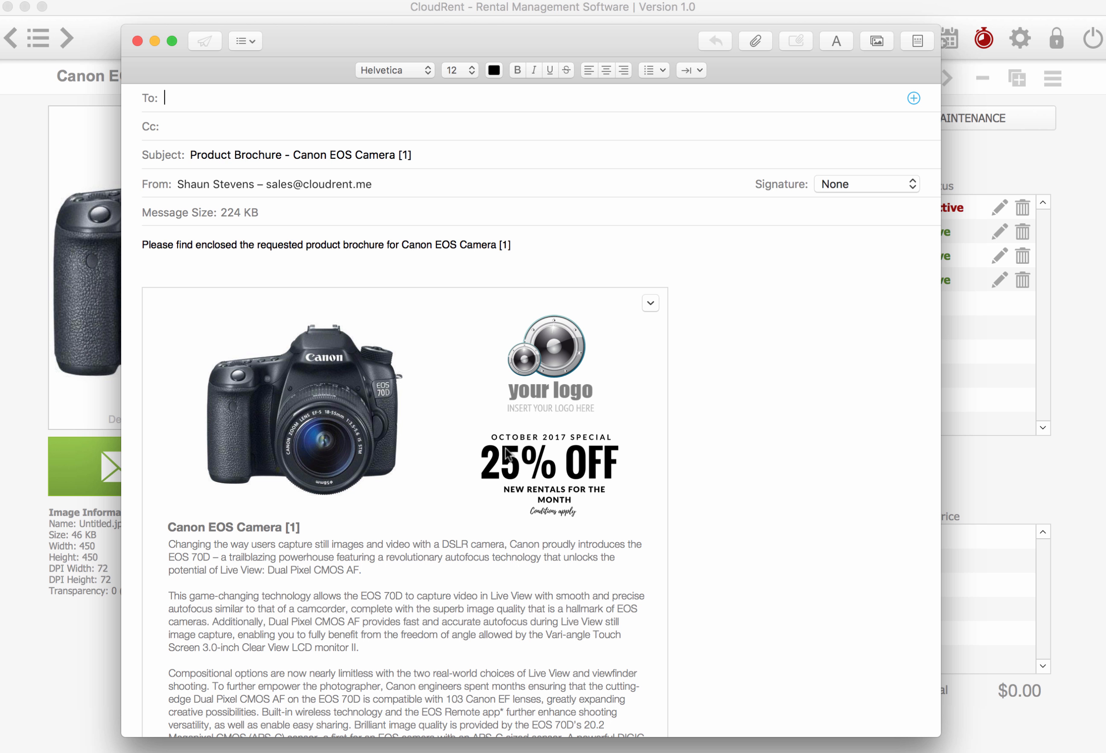
{"action": "scroll", "coordinate": [348, 513], "scroll_direction": "down", "scroll_amount": 5}
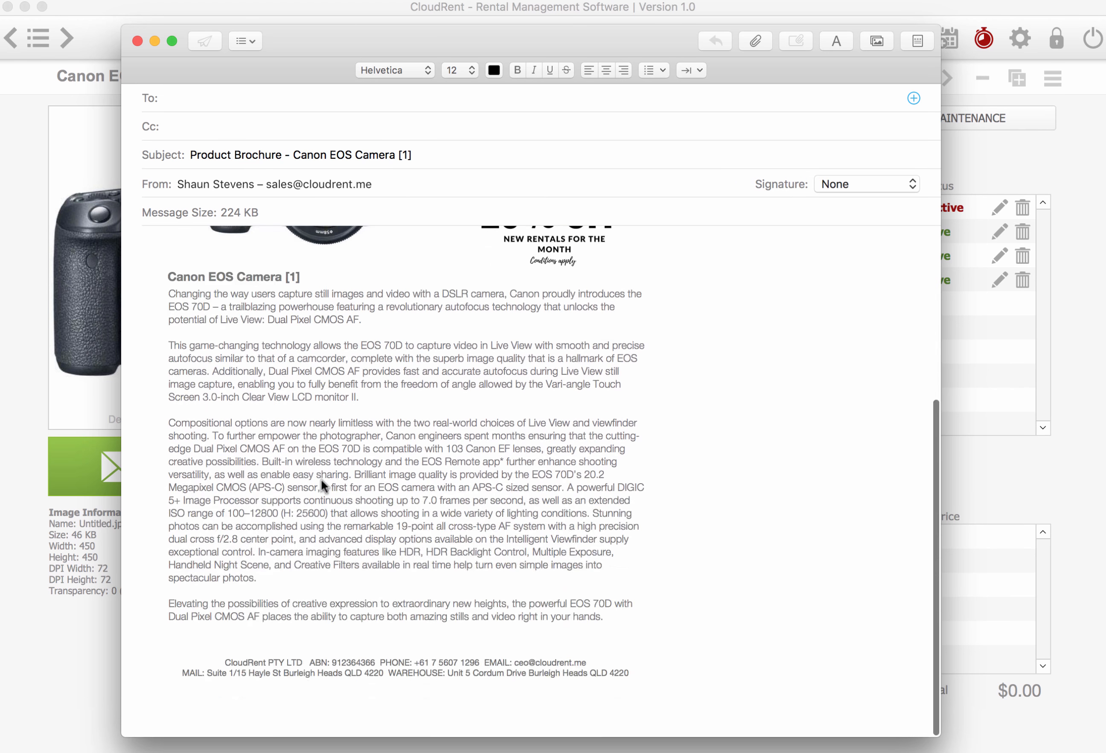
{"action": "left_click", "coordinate": [137, 41]}
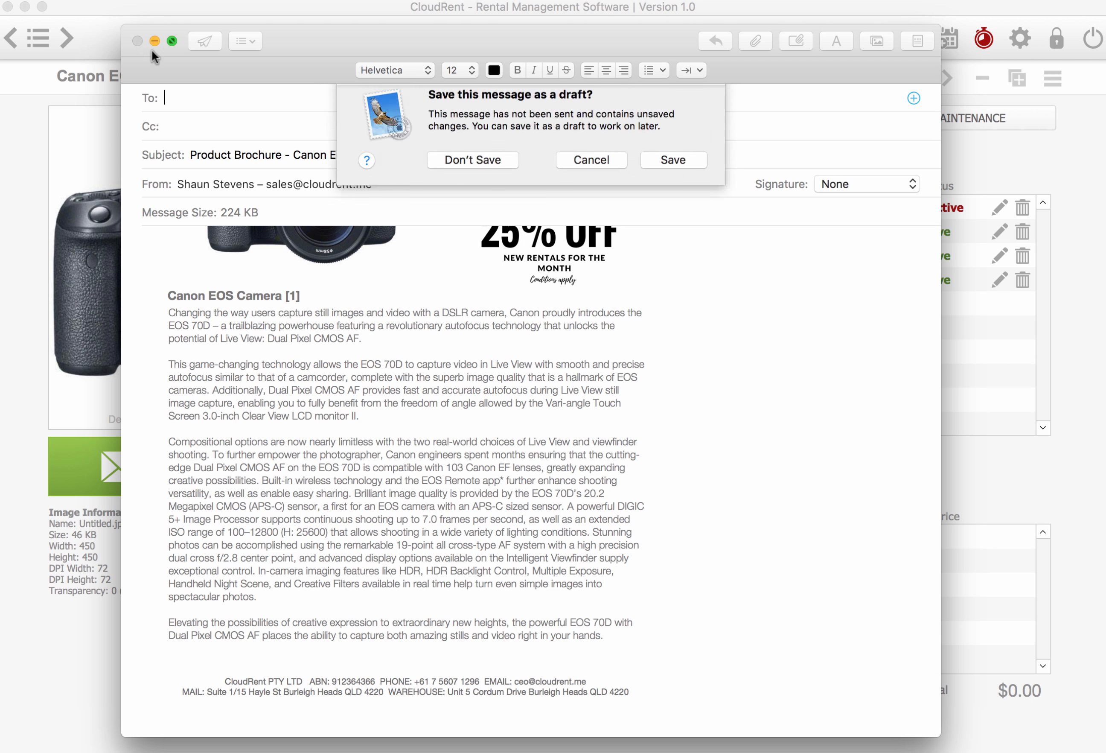
{"action": "left_click", "coordinate": [442, 163]}
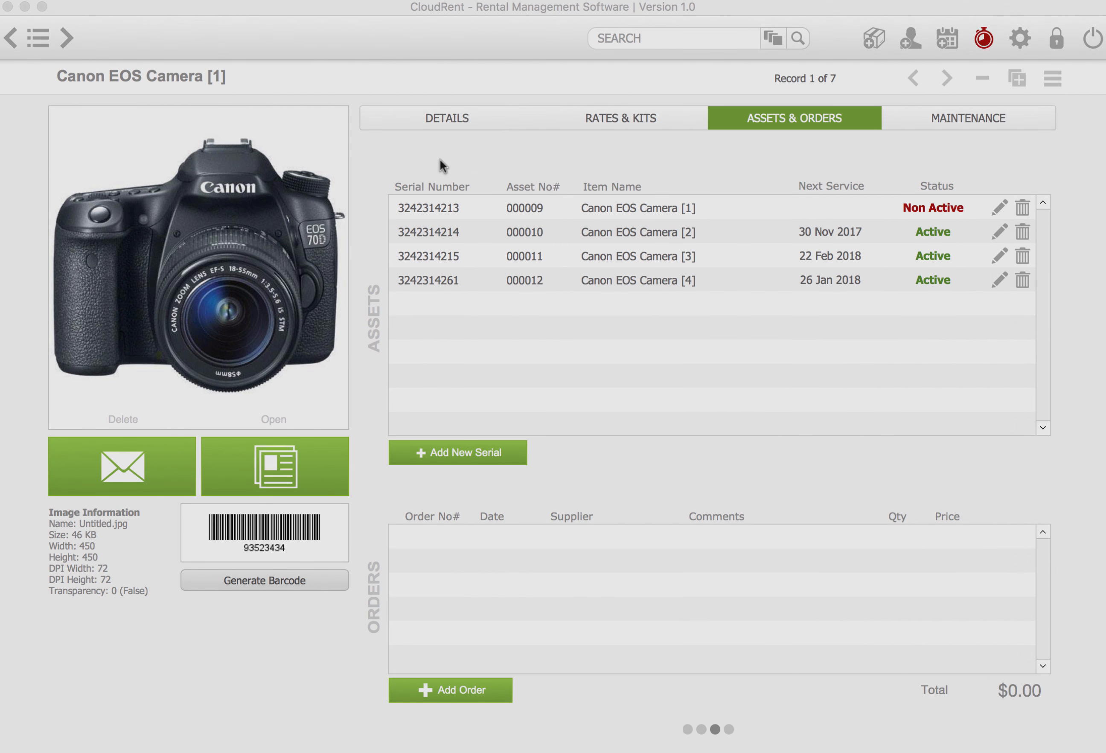